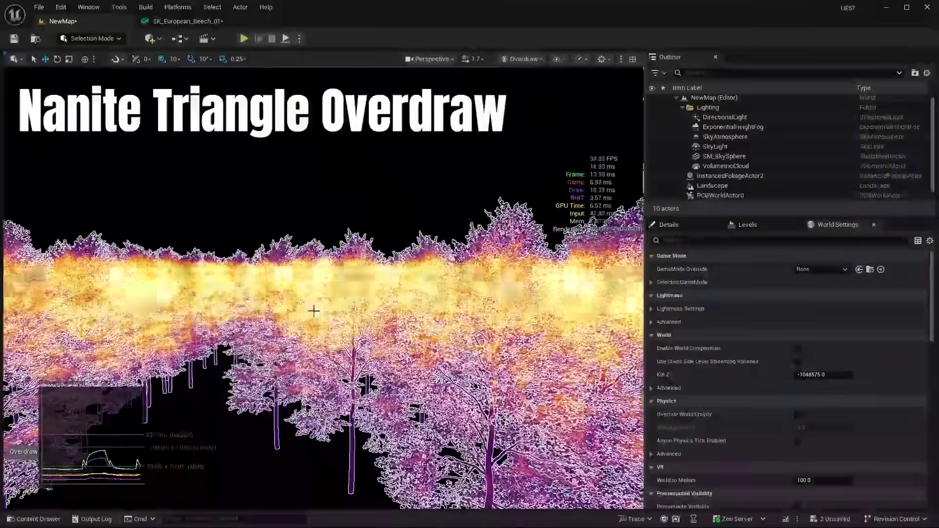
Step: Examine the beech forest in the Nanite Triangles and Lit view modes while flying over it
left_click(523, 58)
left_click(526, 87)
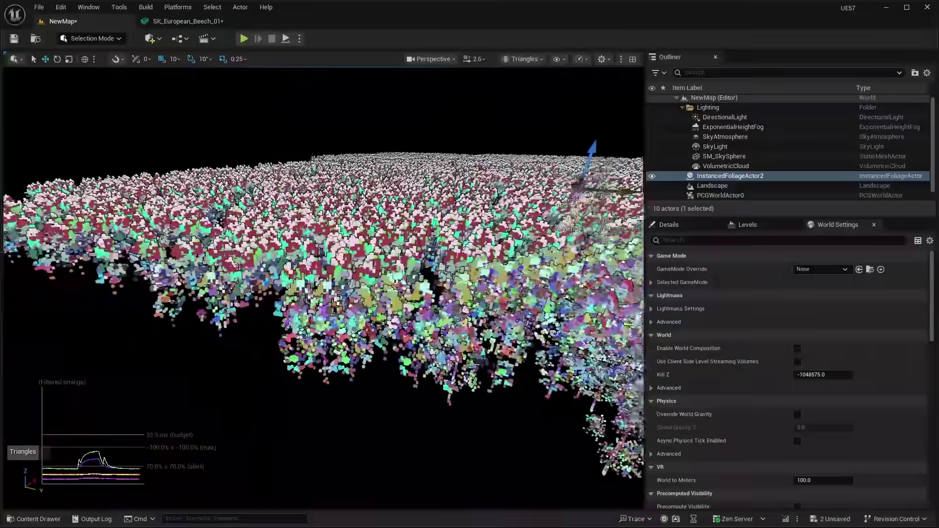
key("w")
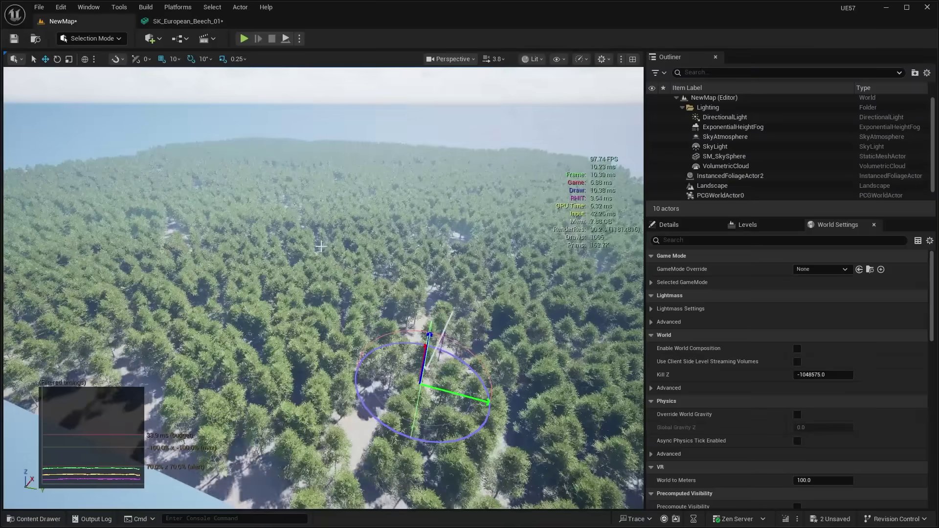
key("ctrl+l")
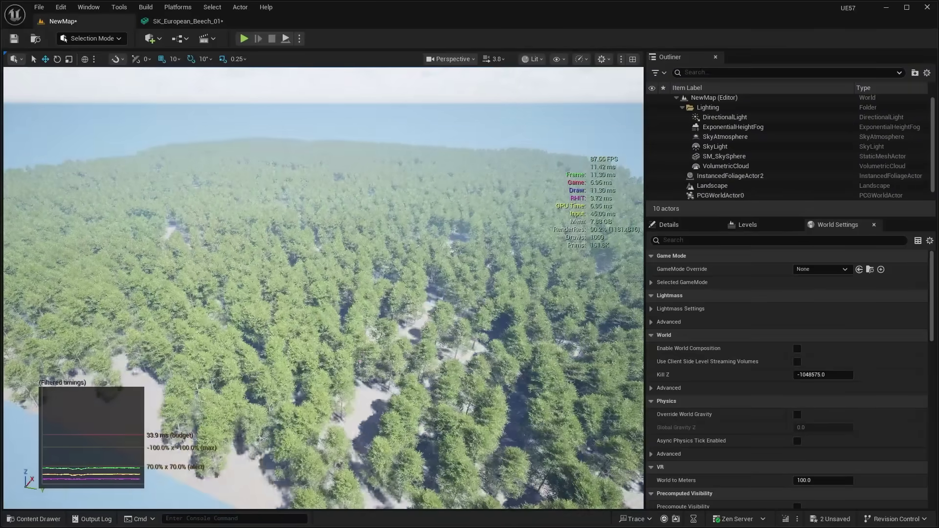
left_click(380, 241)
key("a")
right_click_drag(380, 240, 388, 230)
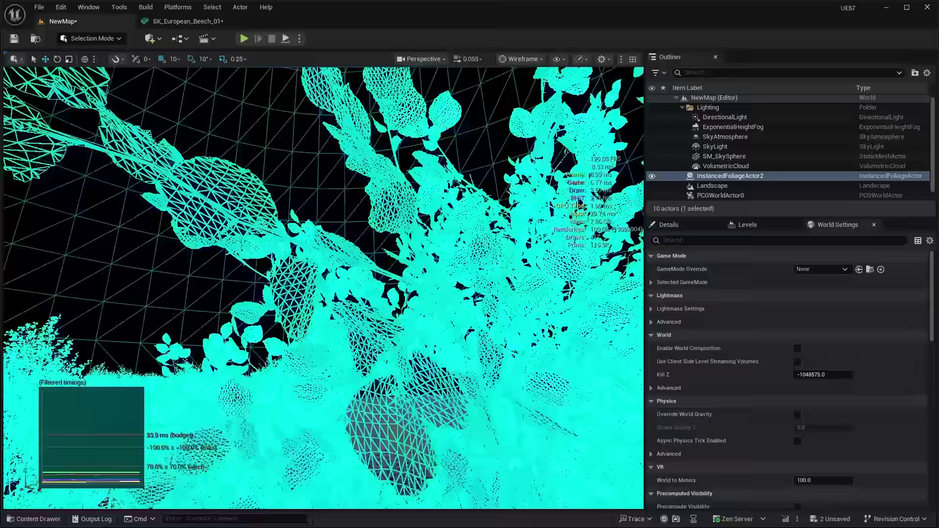
Step: Inspect the tree leaves' mesh geometry up close in the Wireframe view
key("w")
right_click_drag(323, 289, 276, 264)
scroll(323, 289, "down", 1)
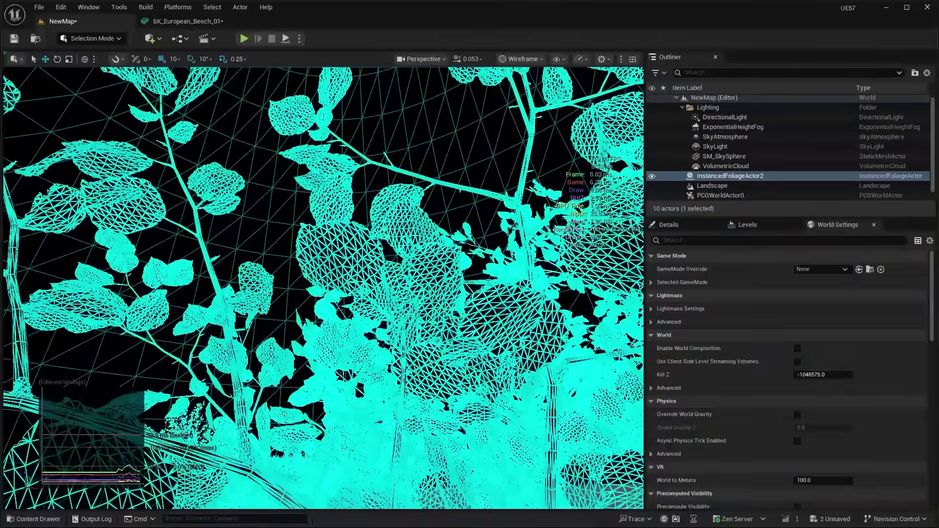
left_click(531, 96)
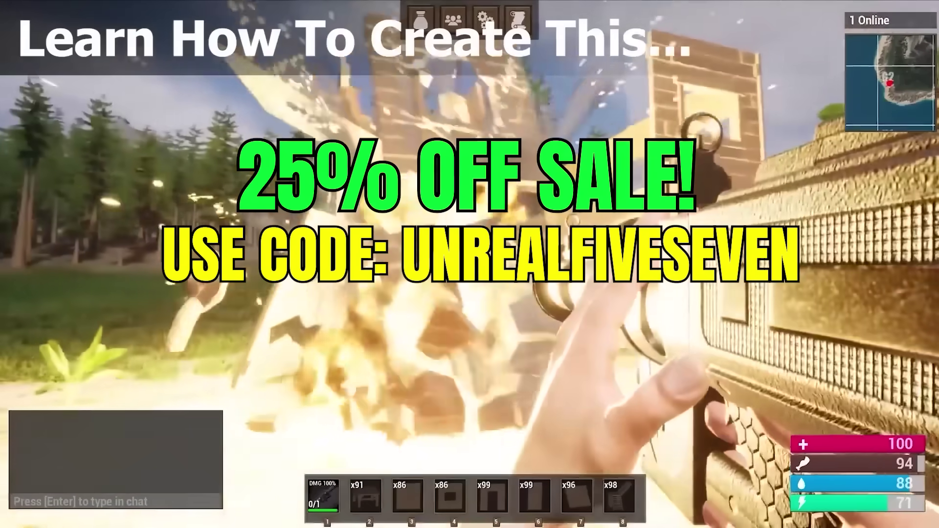
key("1")
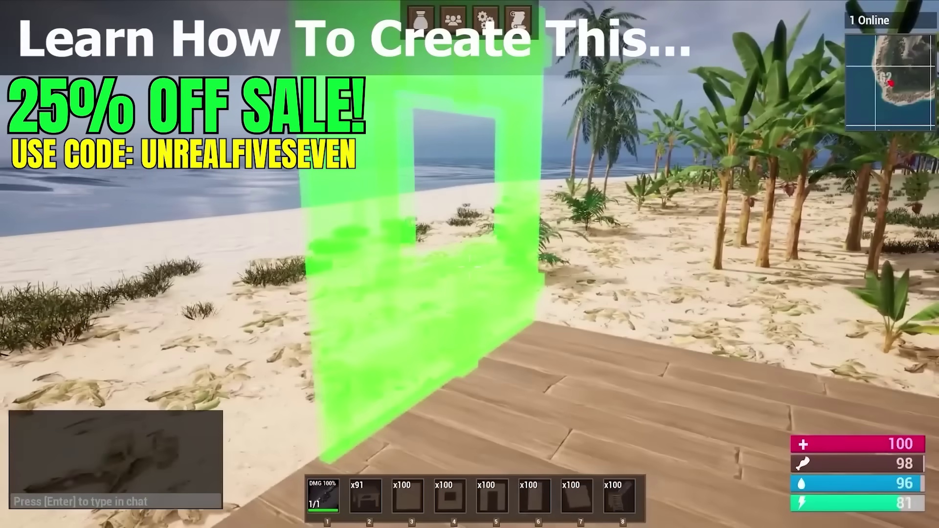
left_click(470, 264)
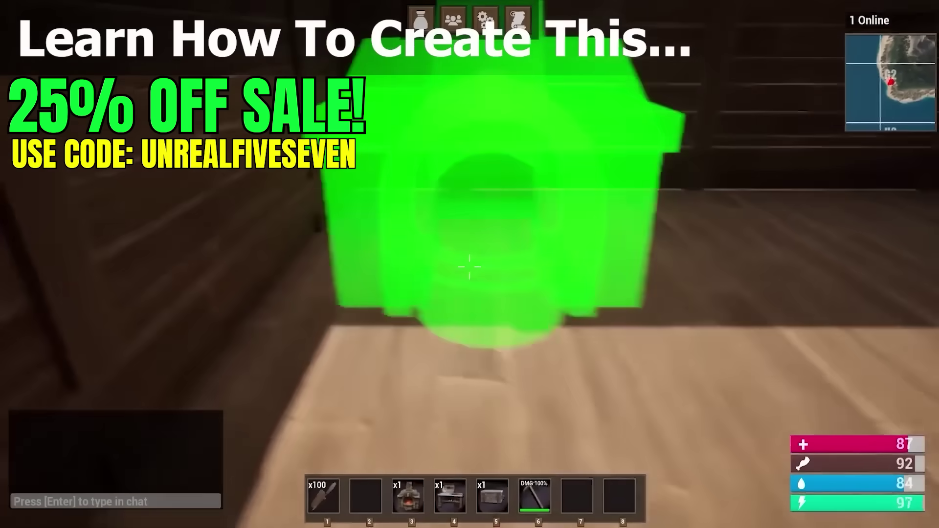
left_click(469, 267)
key("4")
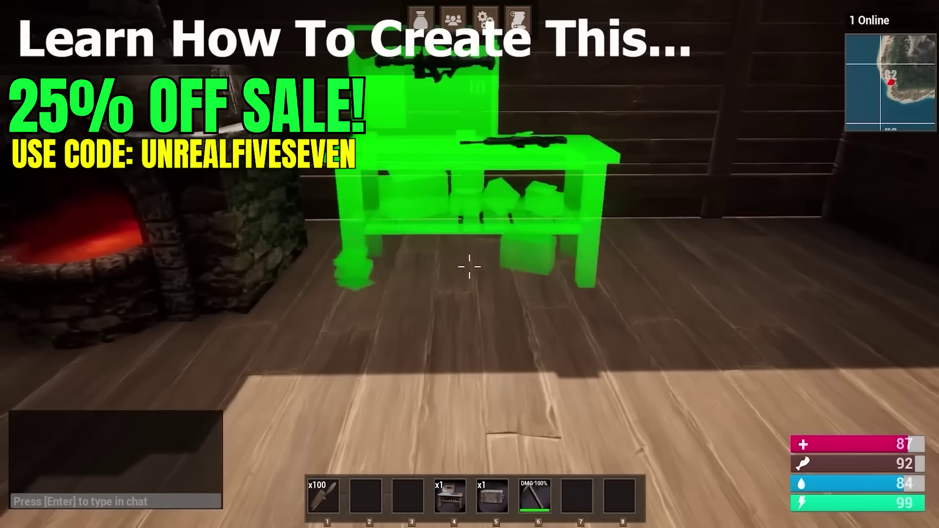
left_click(470, 266)
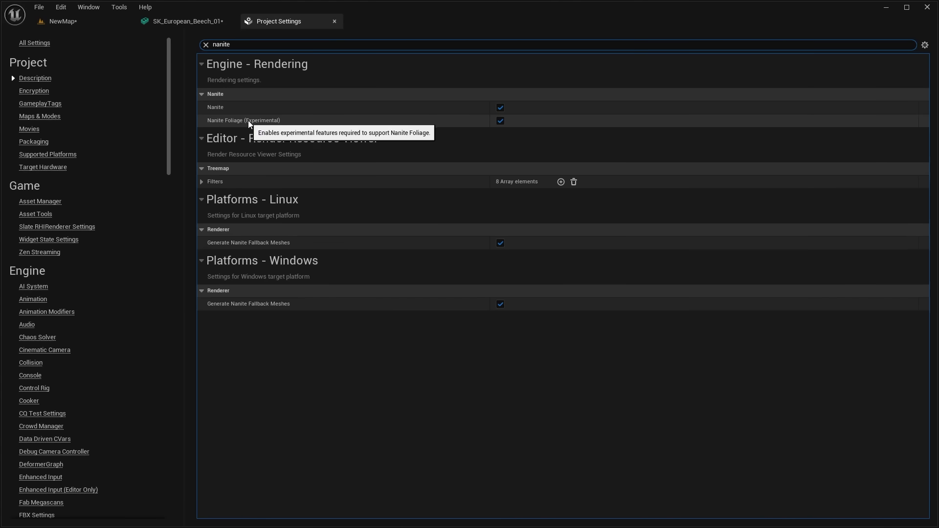
Step: Search the project settings for the Nanite Foliage option
type("foli")
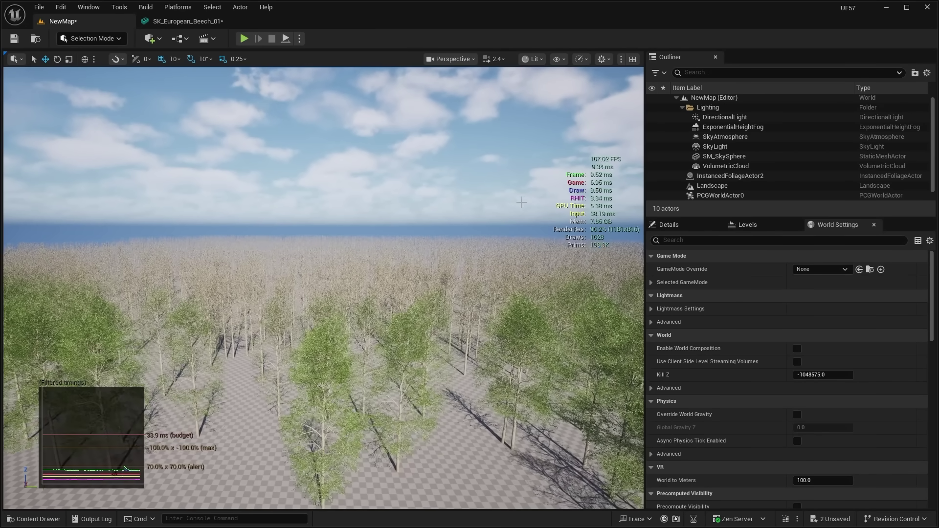
Step: Look over the forest in the NewMap level, comparing the nearby trees with the distant ones
key("w")
right_click_drag(522, 202, 539, 225)
key("s")
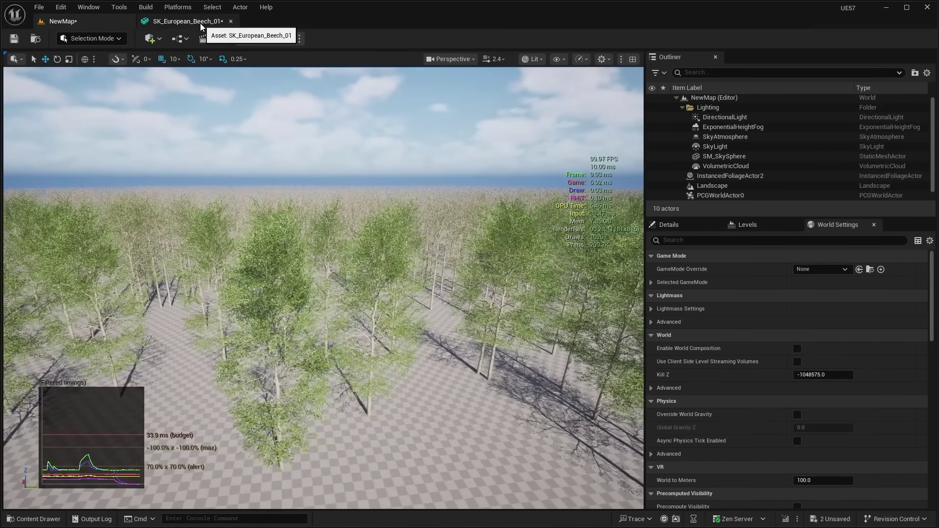
Step: Bring up the SK_European_Beech_01 mesh and set its preview to the Wireframe view mode
left_click(200, 23)
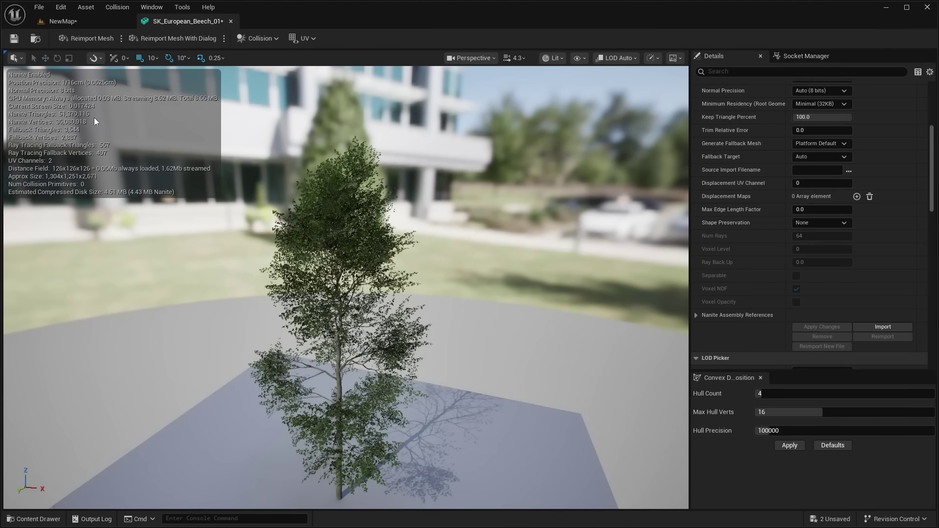
scroll(347, 172, "up", 10)
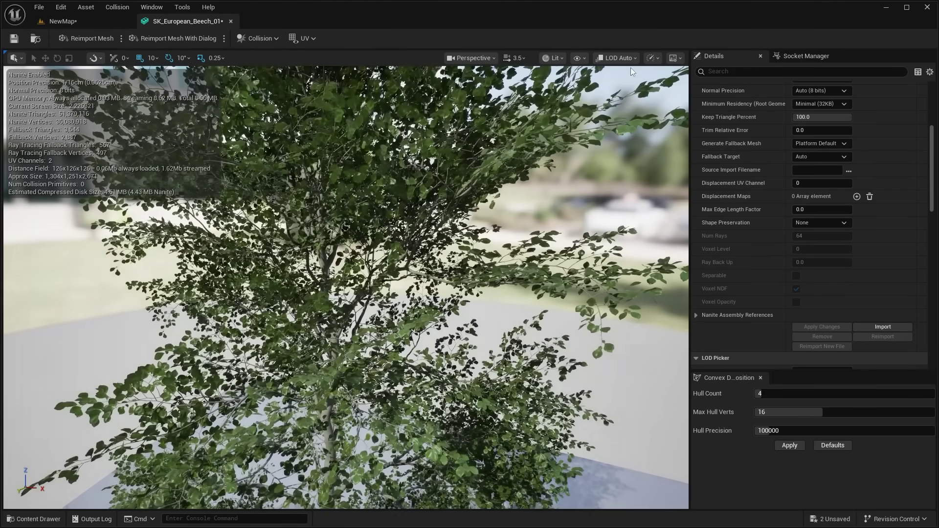
left_click(618, 57)
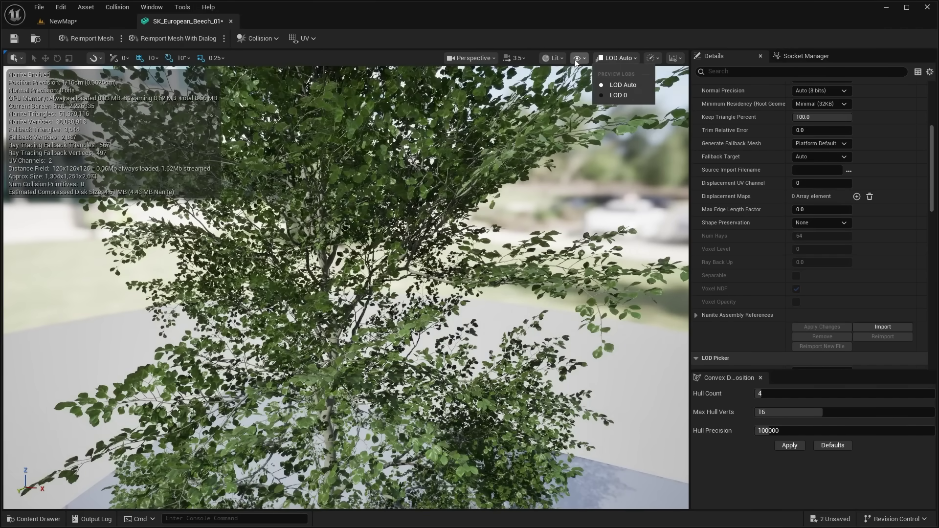
left_click(555, 59)
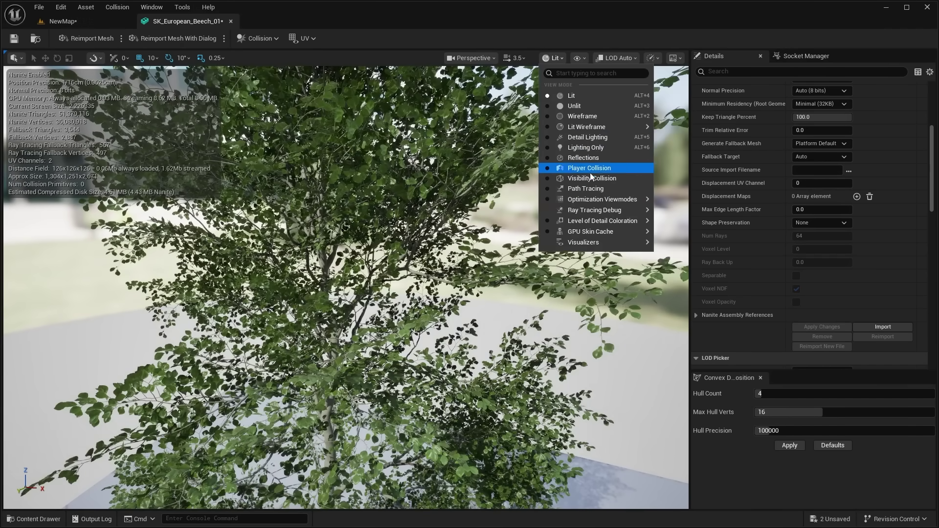
left_click(585, 117)
Step: Examine the beech mesh's wireframe density from close to the leaves and from farther away
key("w")
right_click_drag(440, 235, 460, 225)
scroll(455, 235, "down", 10)
key("w")
scroll(520, 184, "down", 2)
mouse_move(520, 184)
right_mouse_down()
mouse_move(518, 164)
mouse_move(509, 174)
mouse_move(521, 183)
right_mouse_up()
mouse_move(509, 311)
right_mouse_down()
mouse_move(597, 312)
mouse_move(509, 312)
right_mouse_up()
key("w")
scroll(509, 311, "down", 1)
right_click_drag(170, 113, 170, 114)
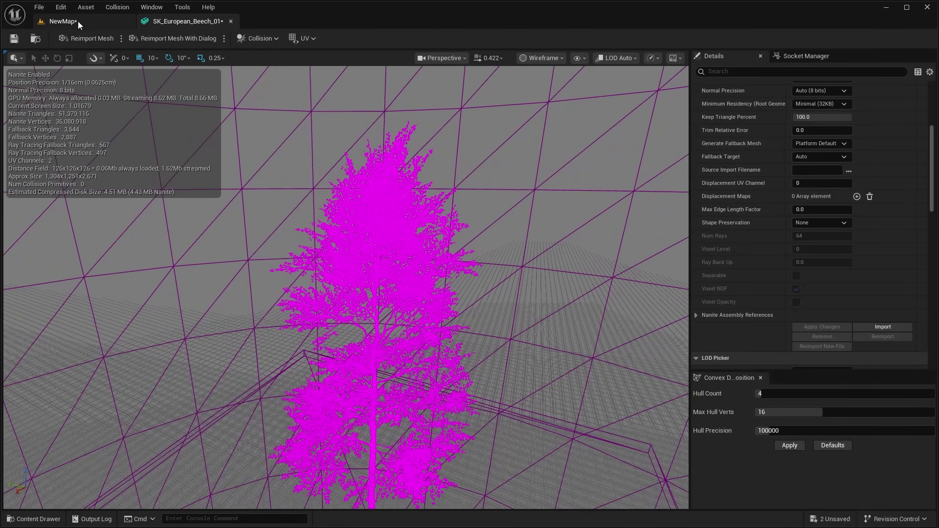
right_click_drag(444, 238, 444, 238)
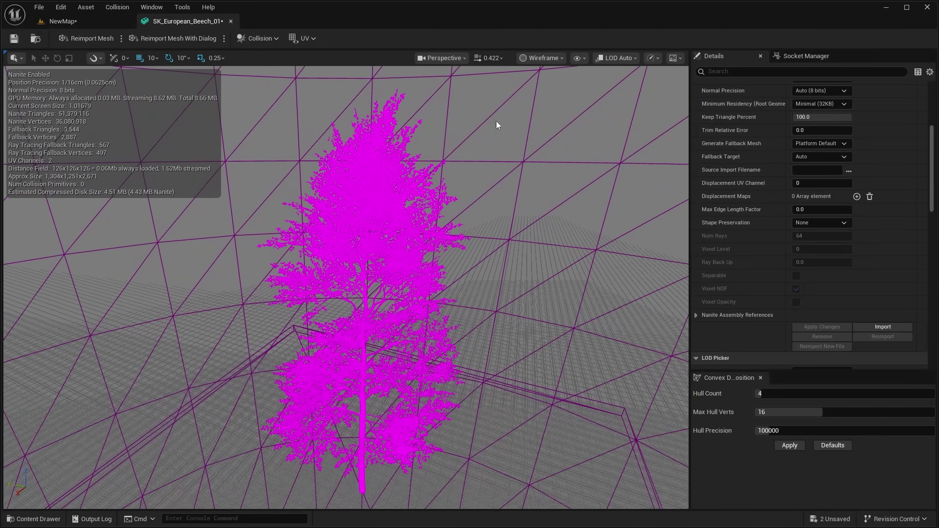
Step: Set the beech mesh preview back to Lit and view the whole tree
left_click(543, 58)
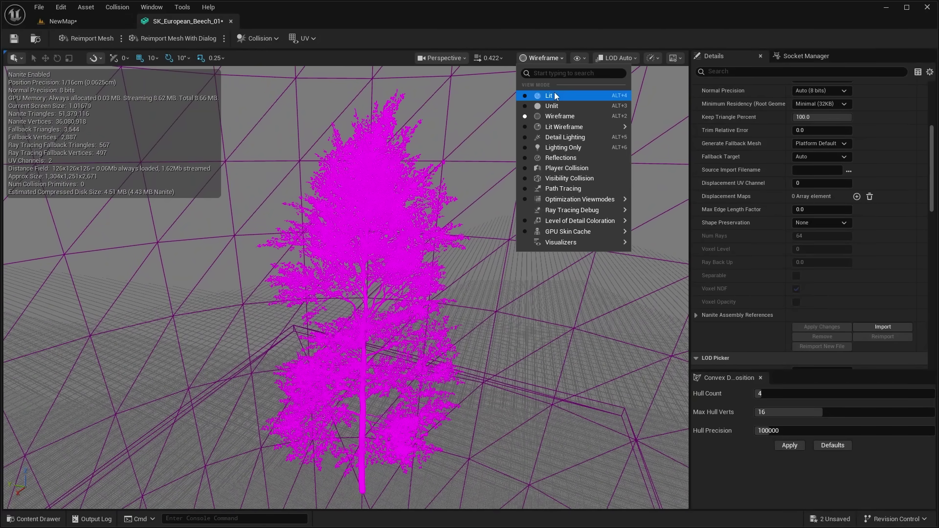
left_click(533, 95)
key("w")
right_click_drag(401, 255, 401, 254)
key("s")
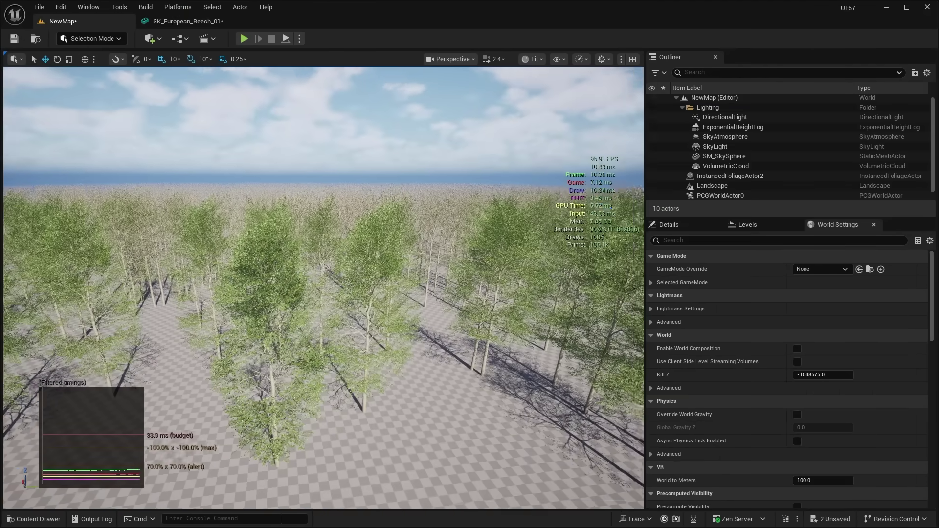
Step: Examine how the leaves of the distant trees render in the NewMap level at varying distances
key("s")
right_click_drag(323, 289, 245, 288)
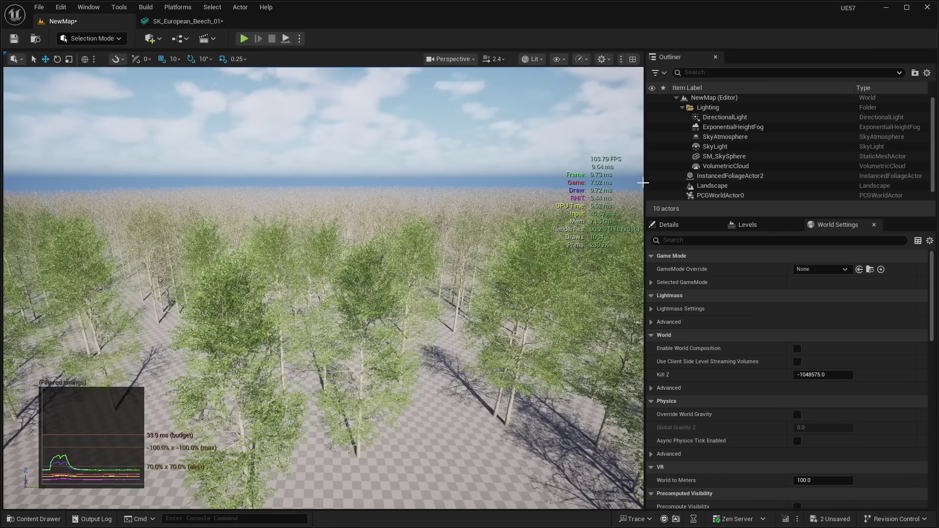
key("s")
key("a")
right_click_drag(644, 182, 651, 183)
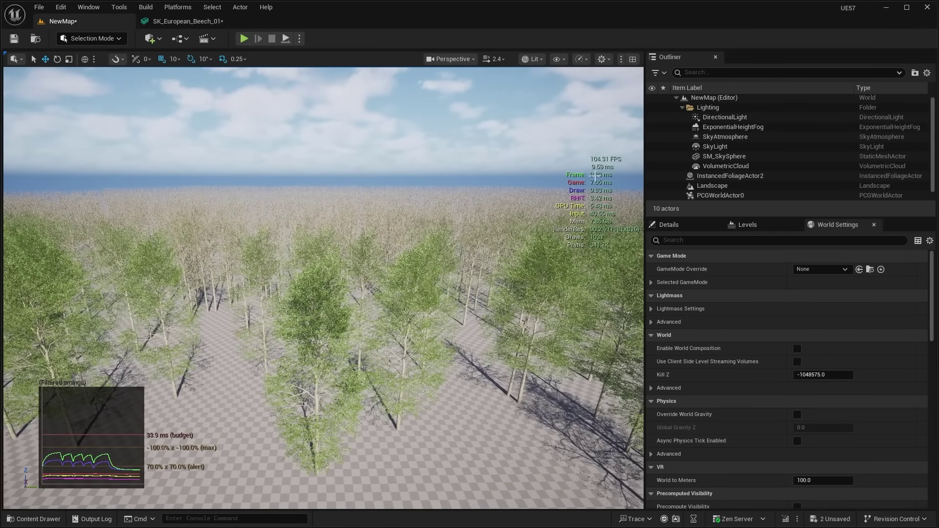
right_click_drag(627, 194, 627, 194)
right_click_drag(451, 215, 450, 216)
Step: Set Shape Preservation to Preserve Area in the Nanite settings of SK_European_Beech_01 and apply the changes
left_click(188, 21)
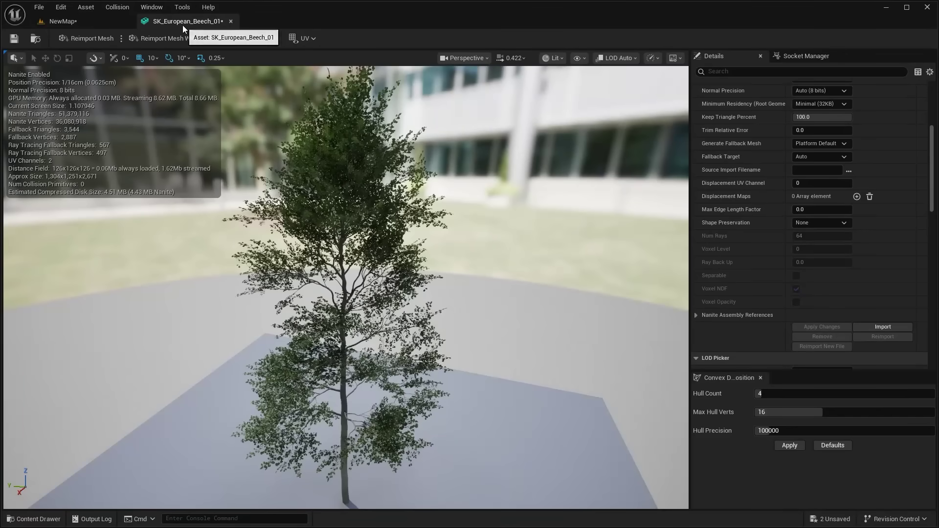
scroll(779, 182, "up", 4)
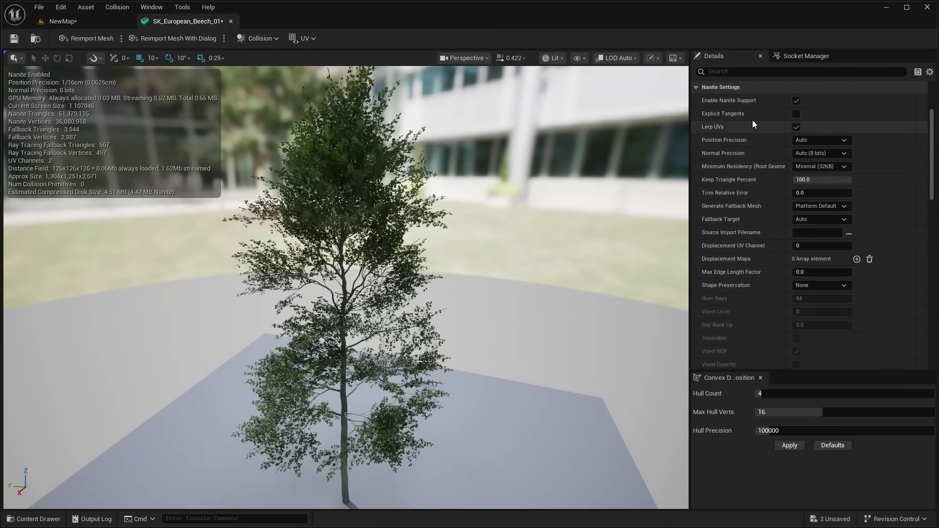
scroll(755, 125, "down", 4)
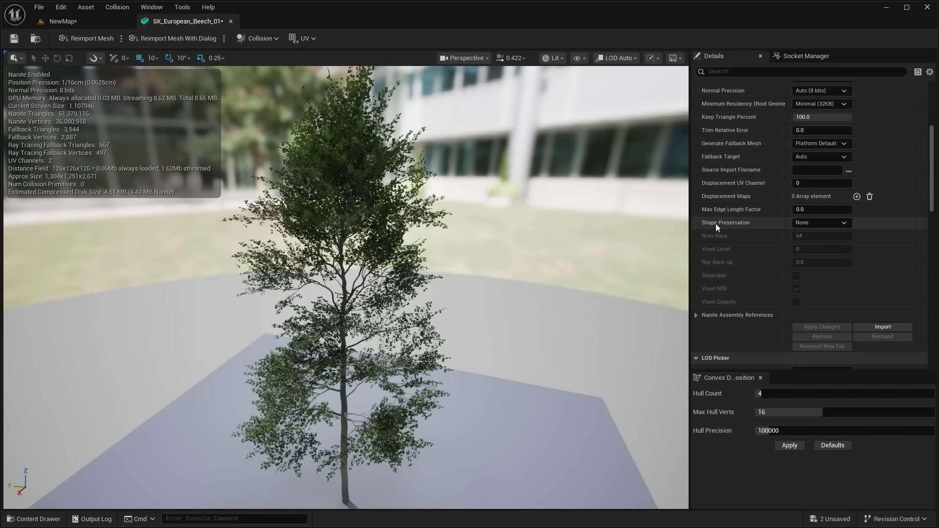
left_click(821, 222)
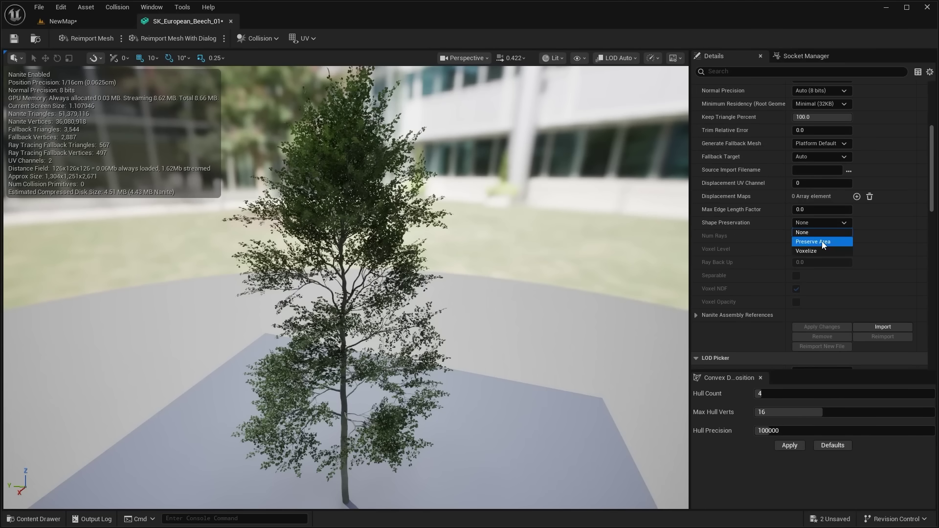
left_click(820, 242)
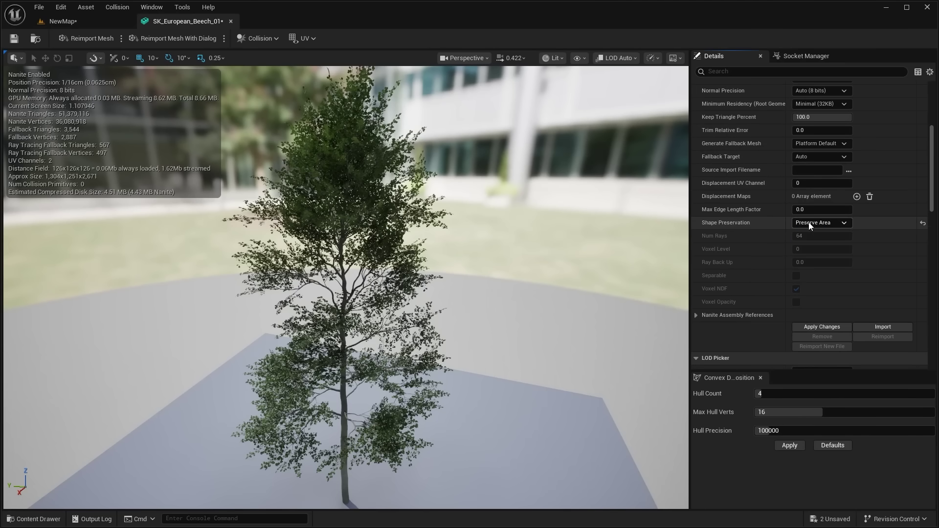
left_click(826, 326)
Step: Return to the NewMap level and check the forest's foliage near and far with the new shape preservation
left_click(80, 22)
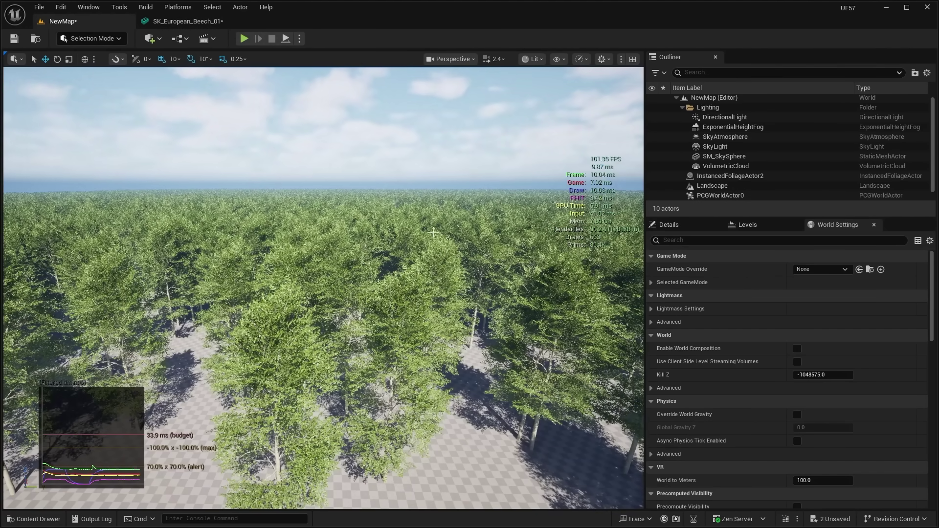
key("w")
right_click_drag(575, 166, 585, 165)
scroll(575, 167, "down", 3)
key("w")
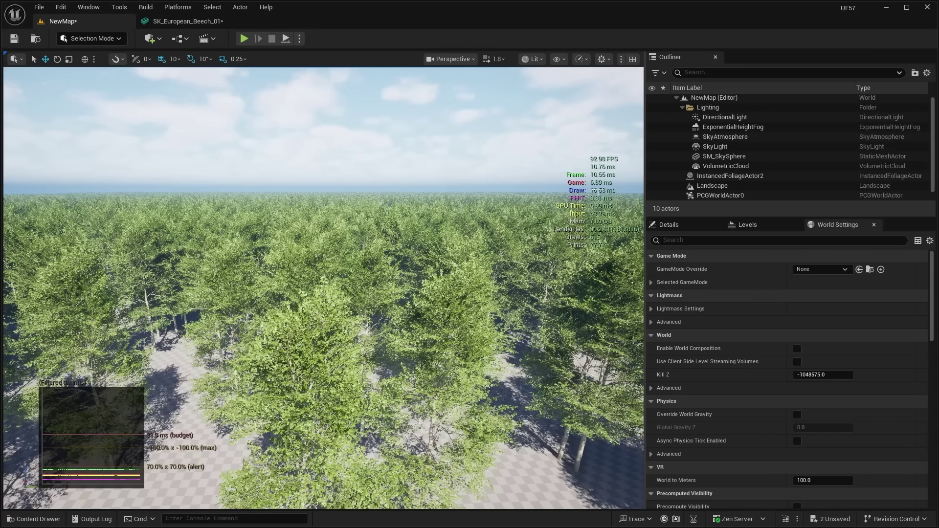
key("w")
scroll(641, 216, "down", 3)
right_click_drag(641, 215, 611, 210)
key("w")
key("e")
scroll(646, 215, "up", 2)
key("w")
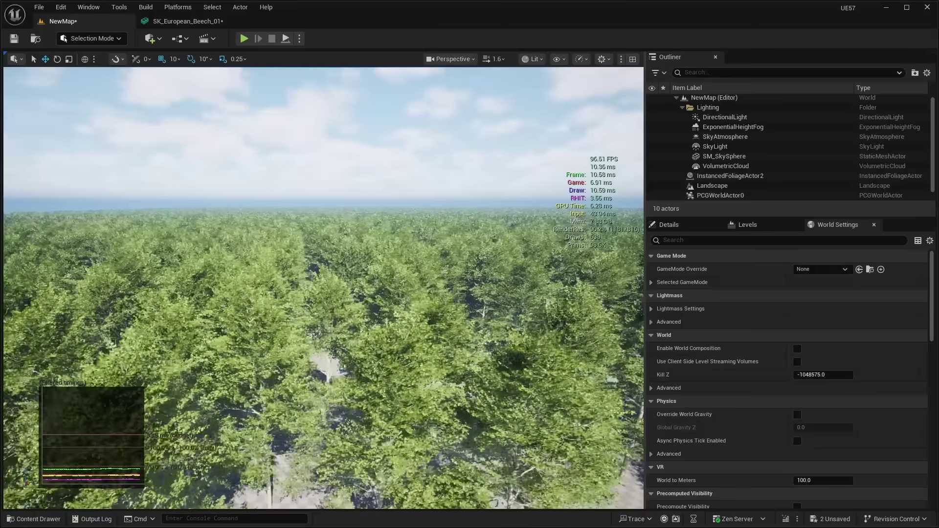
Step: Switch the level view to the Nanite Triangles visualization and examine the forest's triangles near and far
left_click(532, 59)
mouse_move(578, 254)
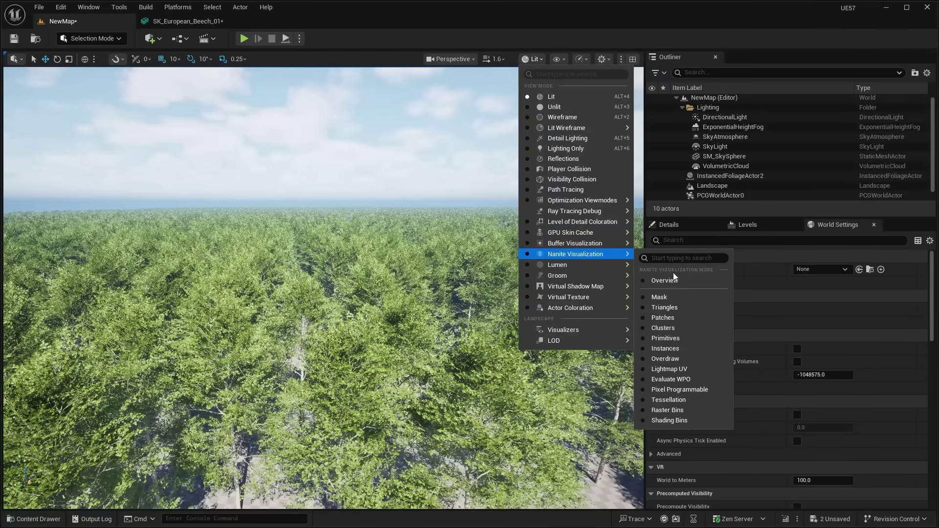
left_click(665, 308)
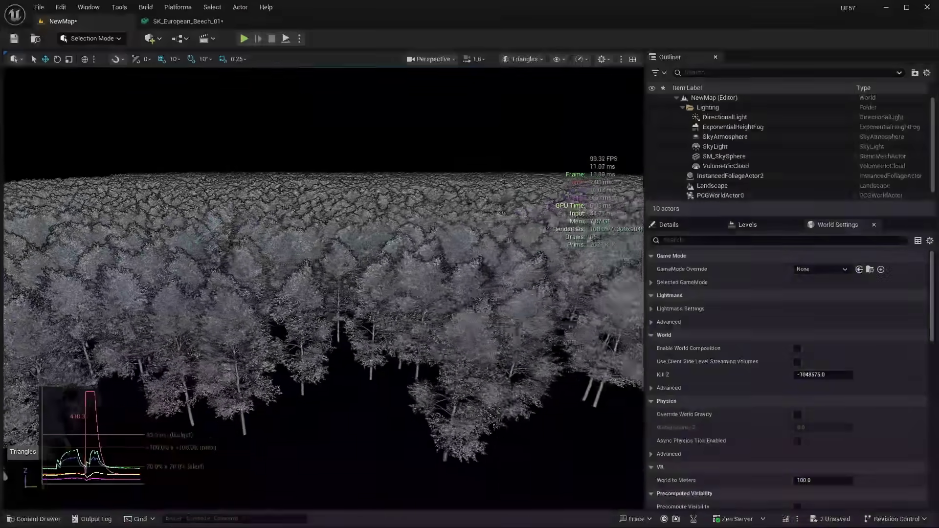
mouse_move(322, 289)
right_mouse_down()
mouse_move(421, 279)
mouse_move(343, 288)
mouse_move(342, 310)
mouse_move(345, 278)
mouse_move(343, 299)
mouse_move(339, 287)
right_mouse_up()
key("w")
scroll(343, 304, "down", 1)
scroll(345, 293, "down", 2)
key("s")
scroll(344, 298, "up", 2)
scroll(342, 296, "up", 1)
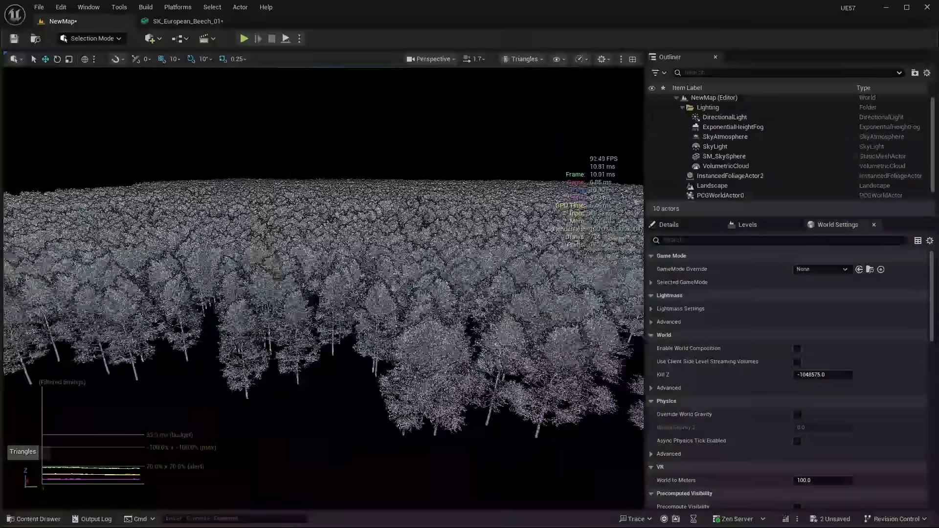
Step: Switch the level view to the Nanite Overdraw visualization and examine the forest's overdraw near and far
left_click(559, 58)
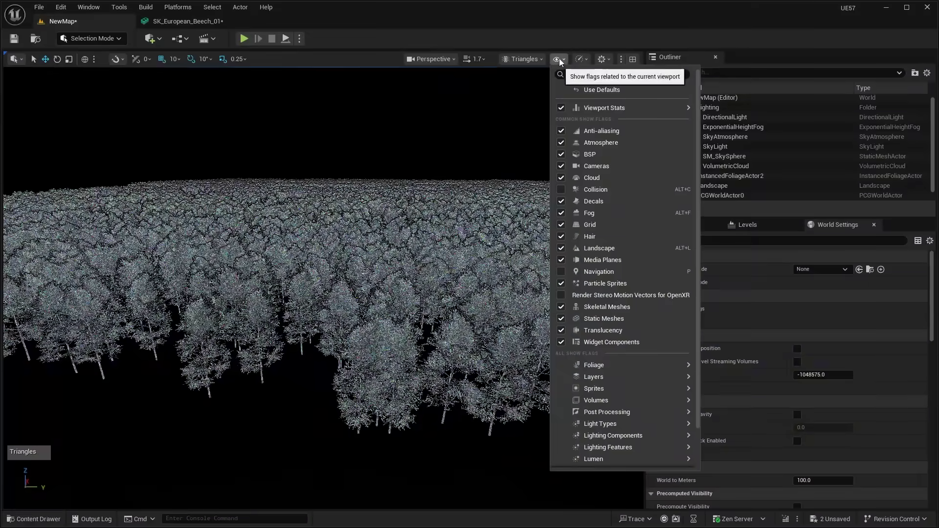
left_click(522, 58)
left_click(522, 59)
mouse_move(559, 202)
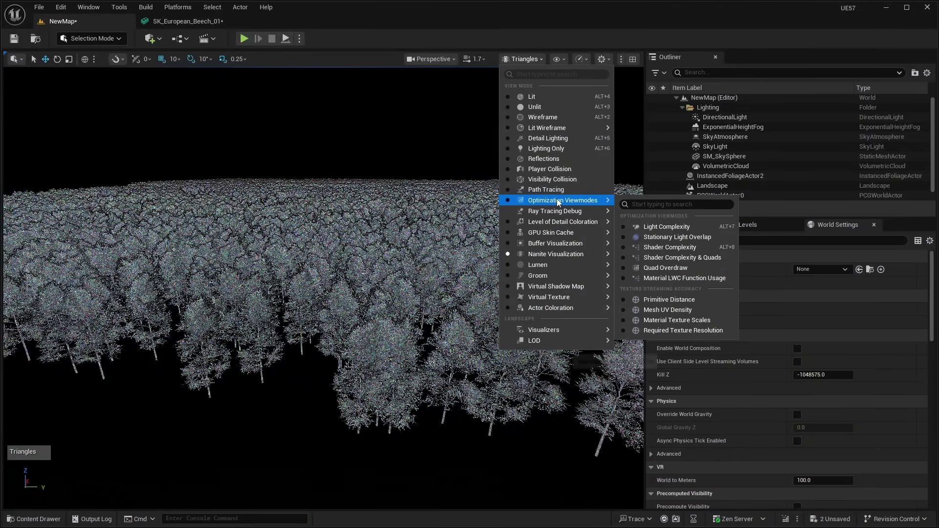
mouse_move(571, 255)
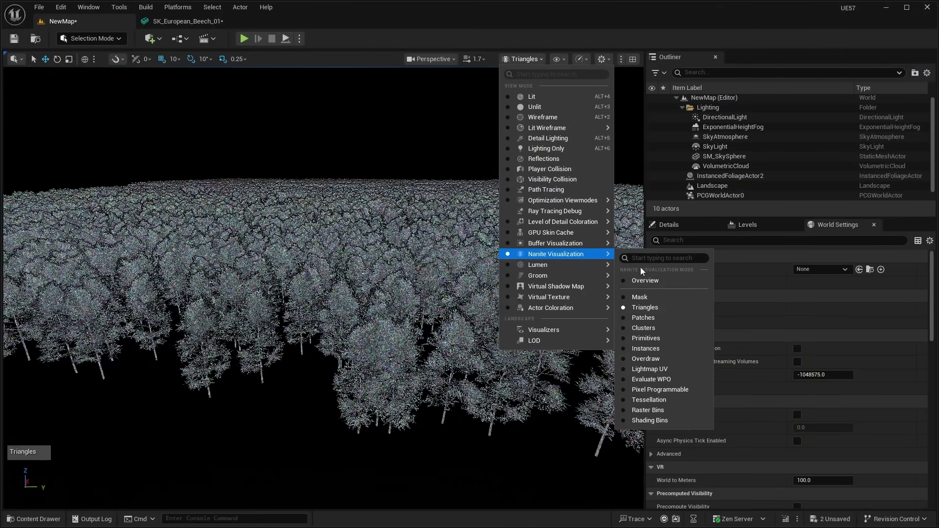
left_click(653, 360)
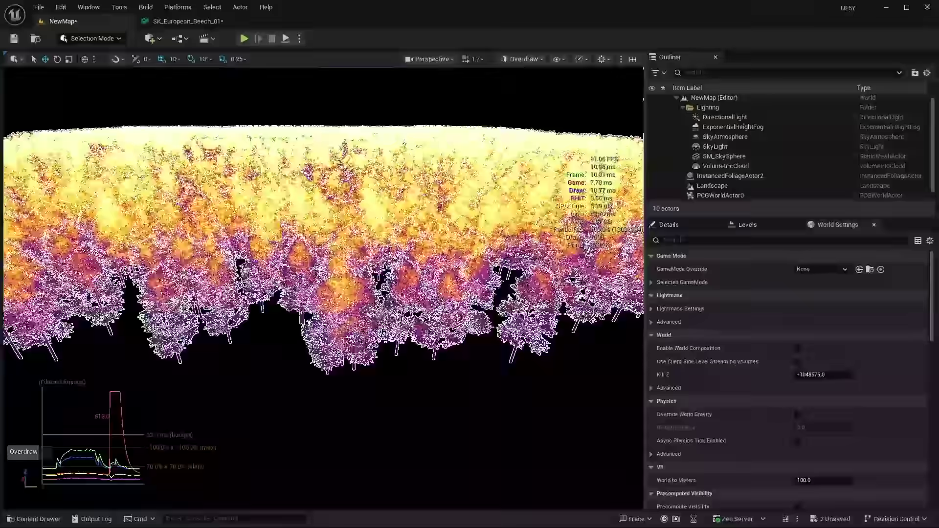
key("a")
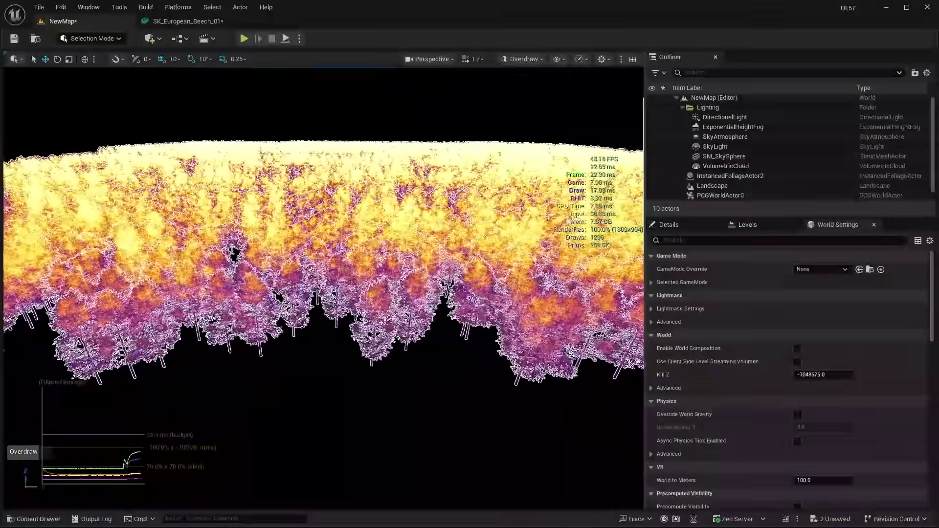
key("a")
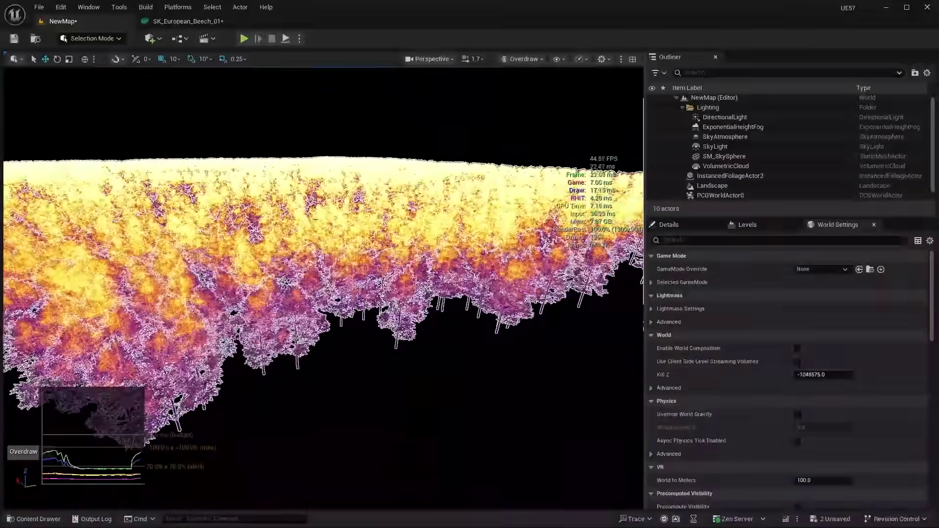
key("d")
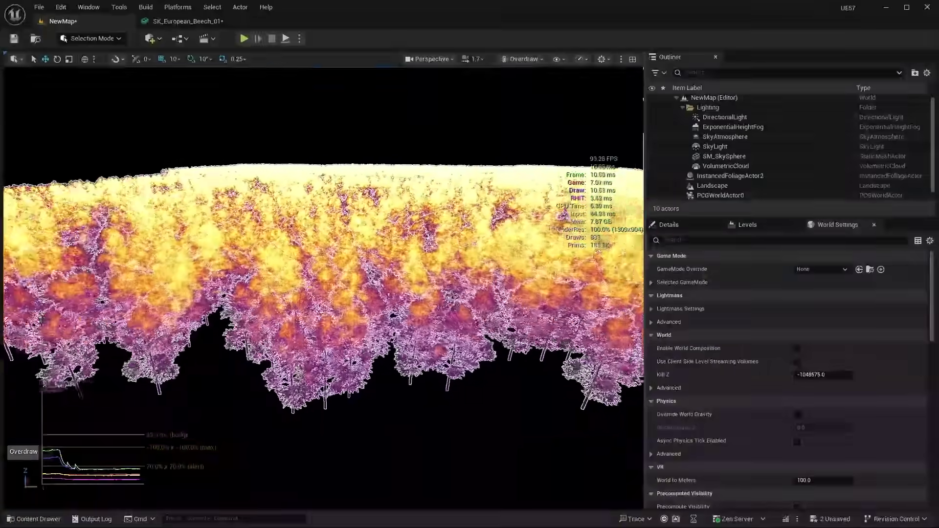
key("w")
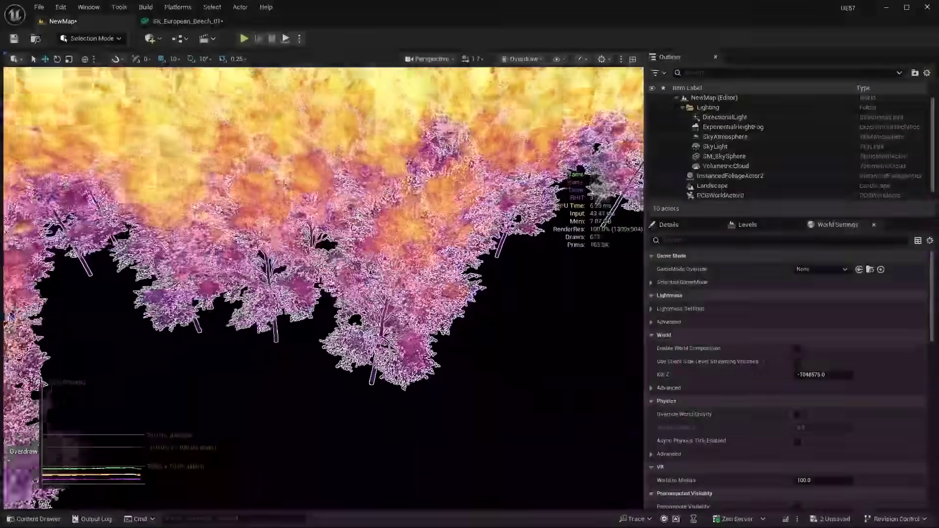
key("w")
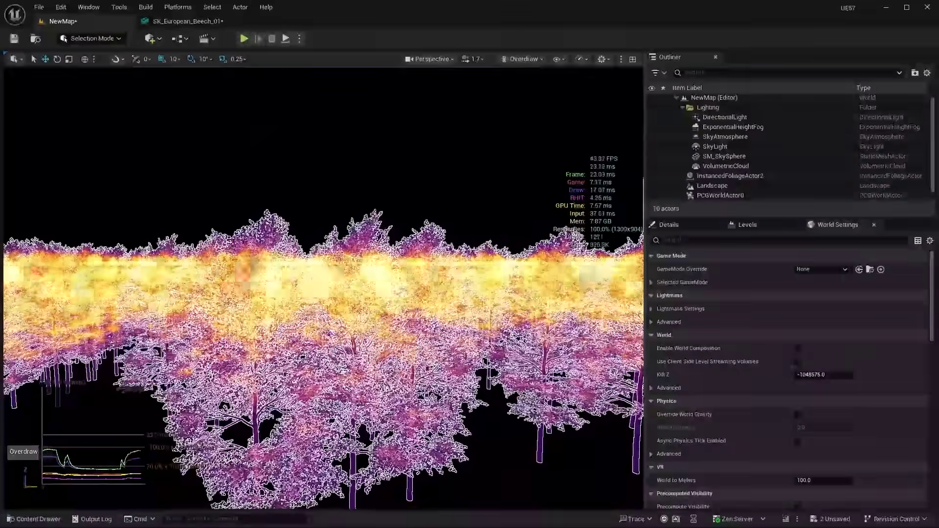
Step: Switch the level view back to Lit and look at the beech trees up close
left_click(523, 58)
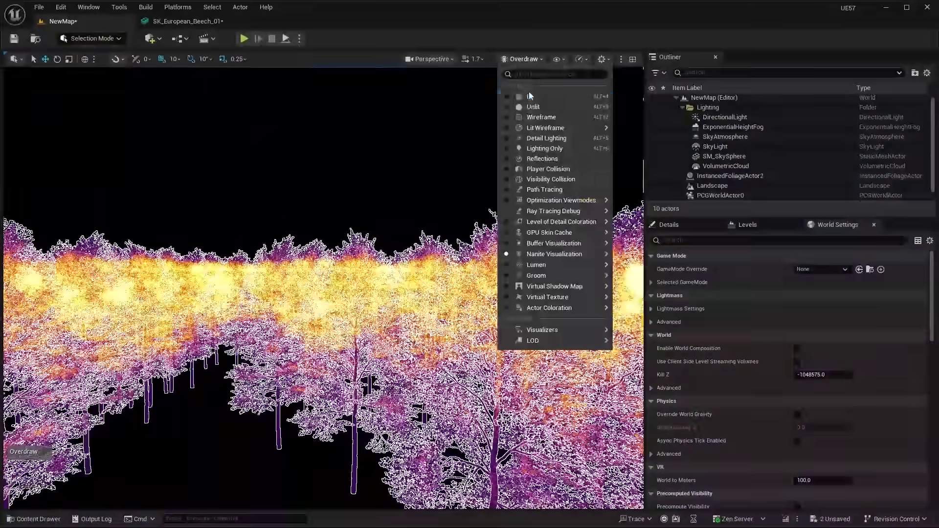
left_click(531, 96)
key("w")
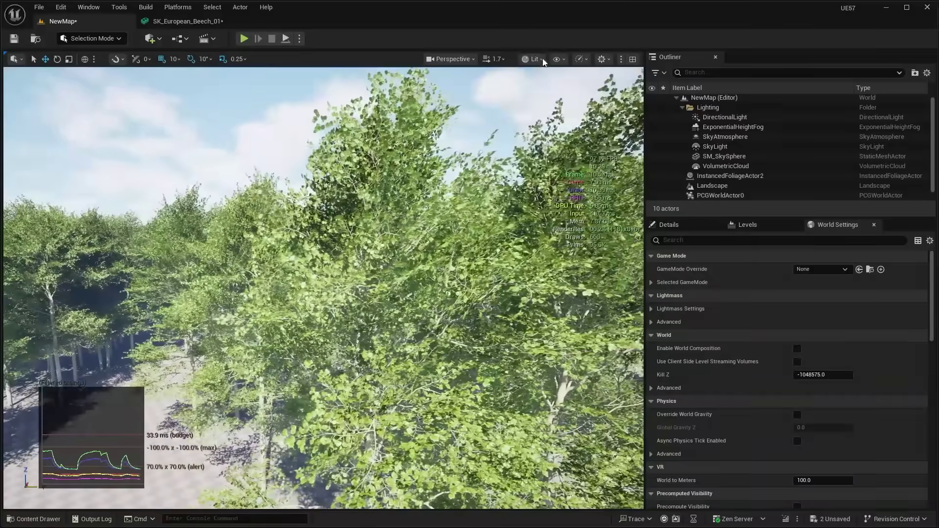
Step: Bring back the Nanite Overdraw visualization and compare the overdraw of the near trees with the distant forest
left_click(533, 59)
left_click(579, 255)
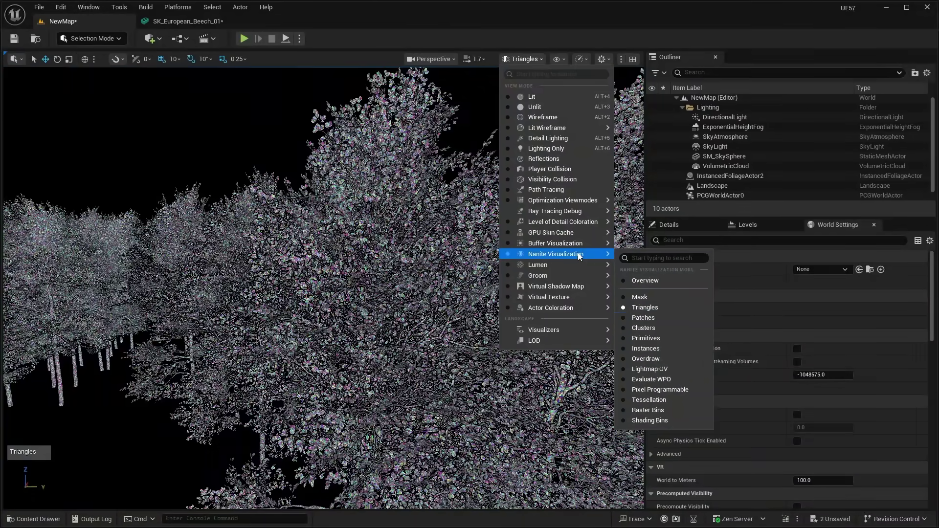
left_click(646, 359)
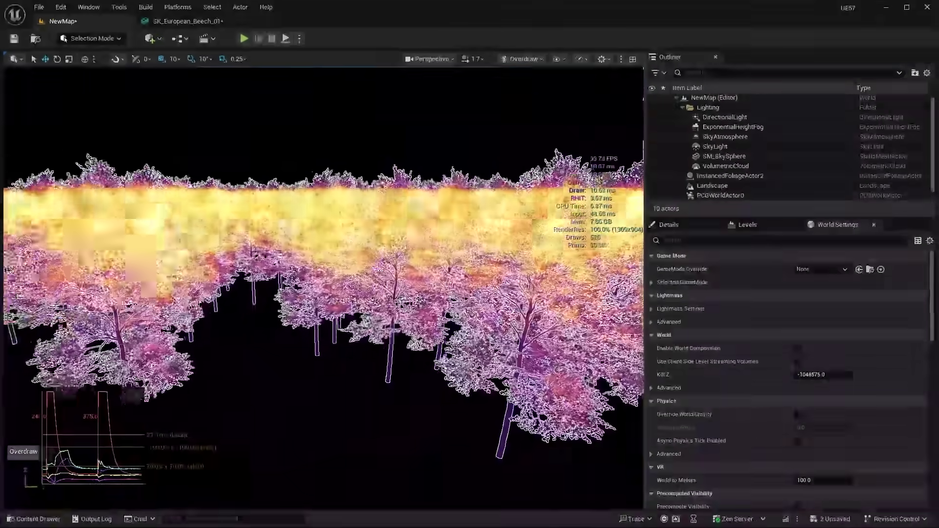
right_click_drag(322, 288, 291, 280)
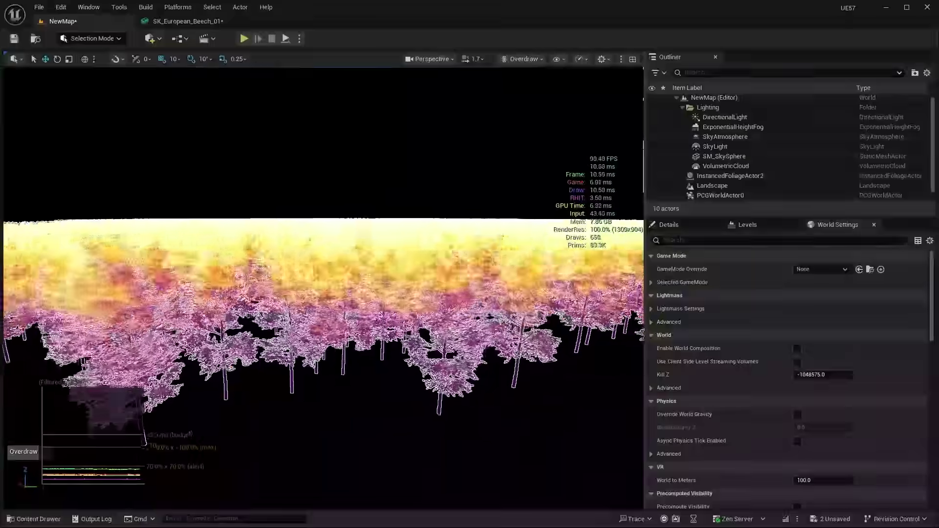
mouse_move(413, 245)
right_mouse_down()
mouse_move(306, 235)
mouse_move(210, 241)
mouse_move(216, 262)
mouse_move(413, 245)
right_mouse_up()
scroll(211, 241, "up", 2)
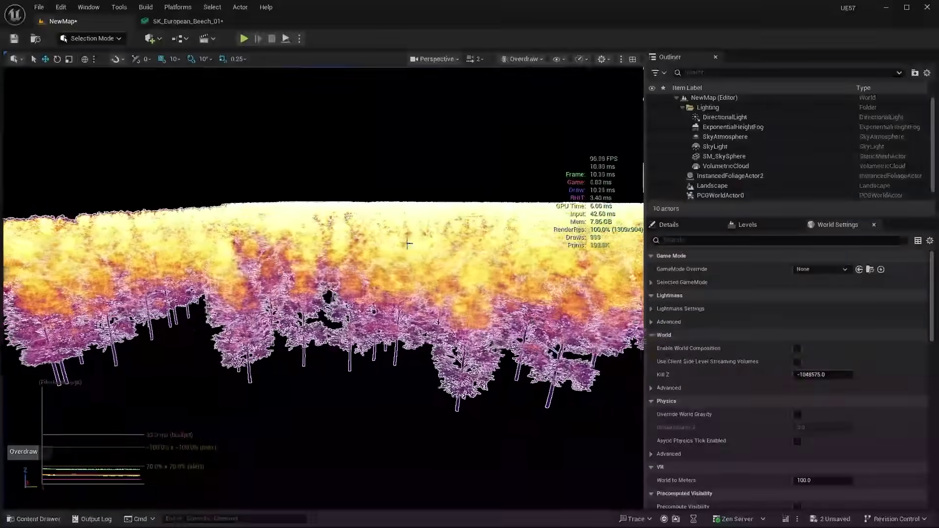
Step: Set Shape Preservation to Voxelize in the Nanite settings of SK_European_Beech_01 and apply the changes
left_click(201, 22)
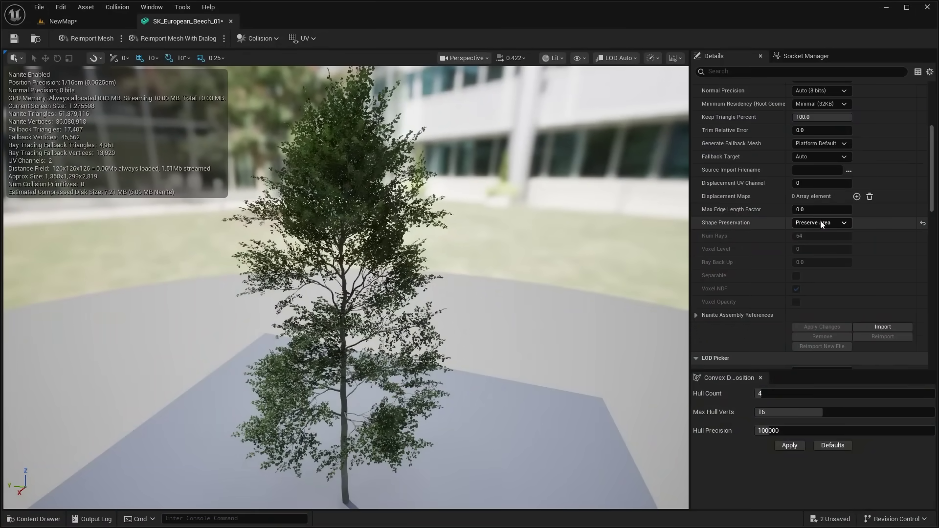
left_click(804, 222)
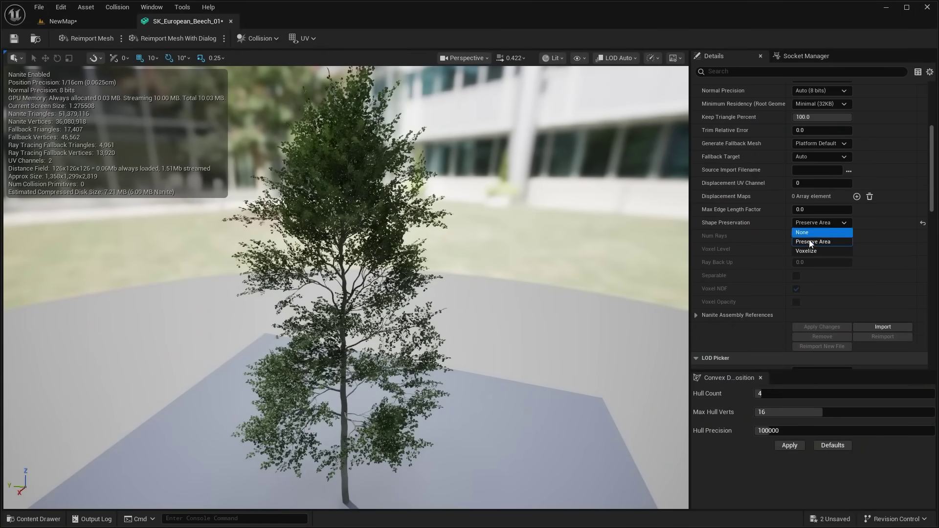
left_click(800, 251)
left_click(812, 326)
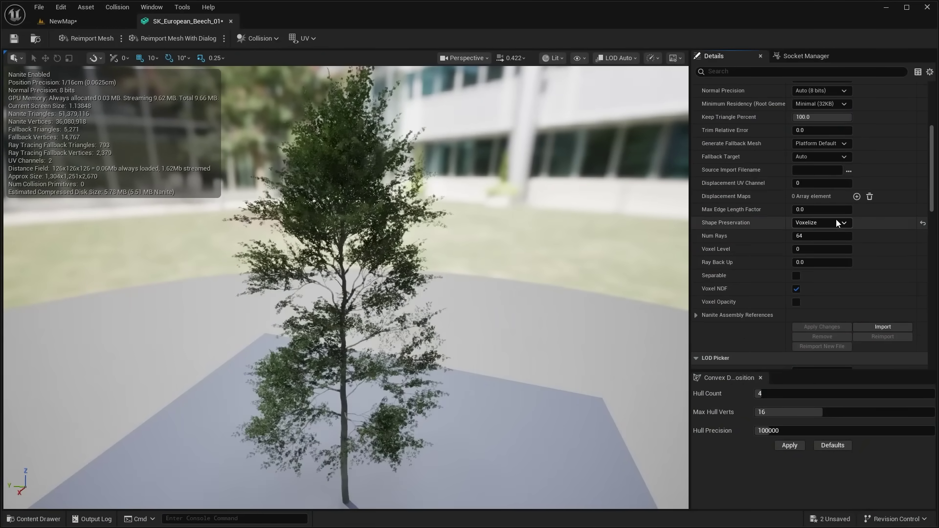
Step: Return to the NewMap level and examine the voxelized forest's overdraw from near and far
left_click(68, 22)
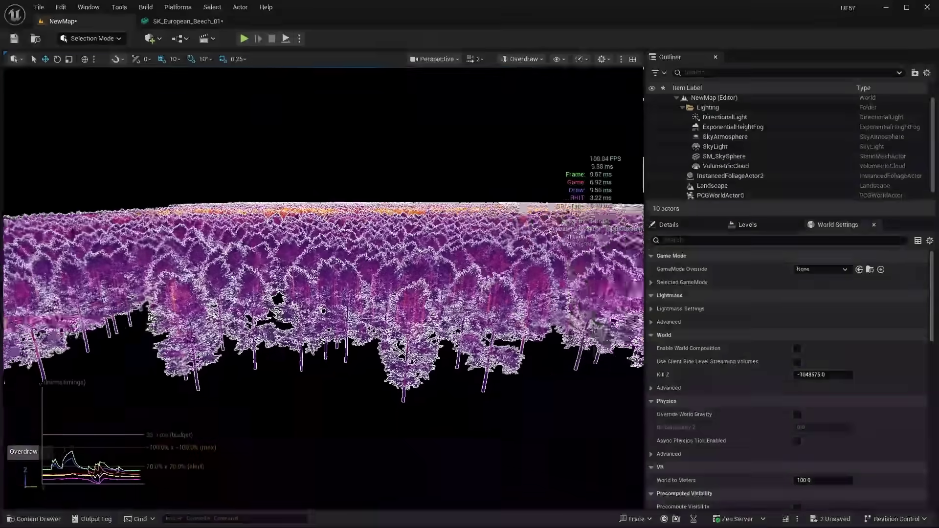
scroll(323, 289, "up", 1)
mouse_move(323, 289)
right_mouse_down()
mouse_move(321, 316)
mouse_move(306, 313)
mouse_move(319, 359)
mouse_move(318, 304)
right_mouse_up()
key("a")
key("w")
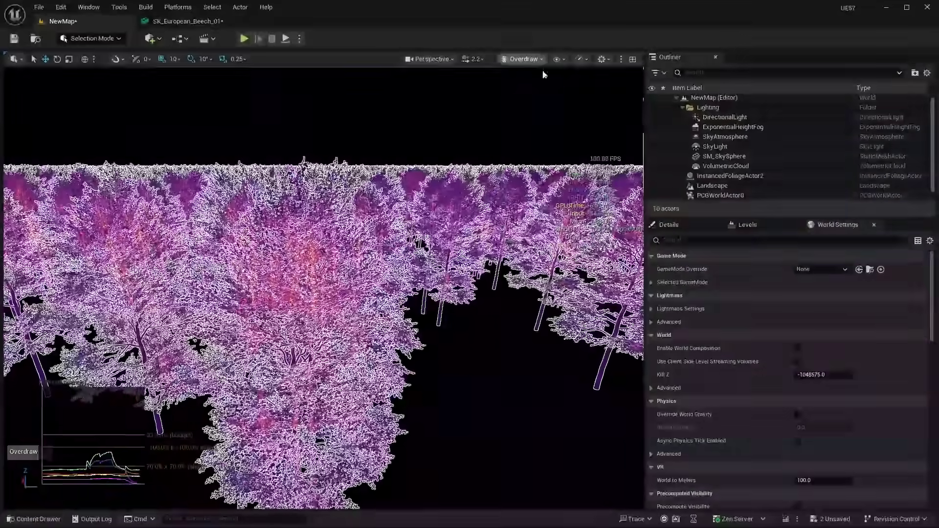
mouse_move(440, 195)
right_mouse_down()
mouse_move(441, 217)
mouse_move(440, 201)
right_mouse_up()
key("s")
Step: Set the level view to Lit and inspect the voxelized forest from close up and from high above
left_click(540, 60)
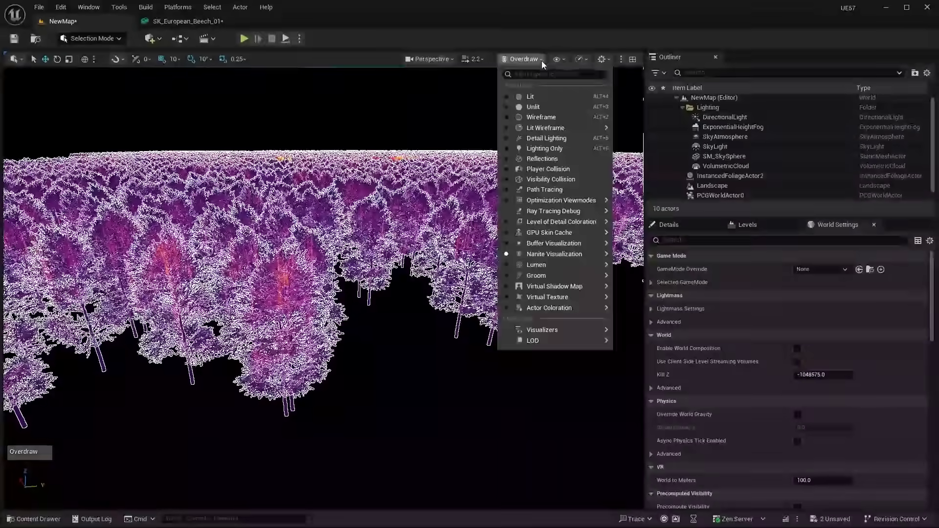
left_click(557, 59)
left_click(523, 59)
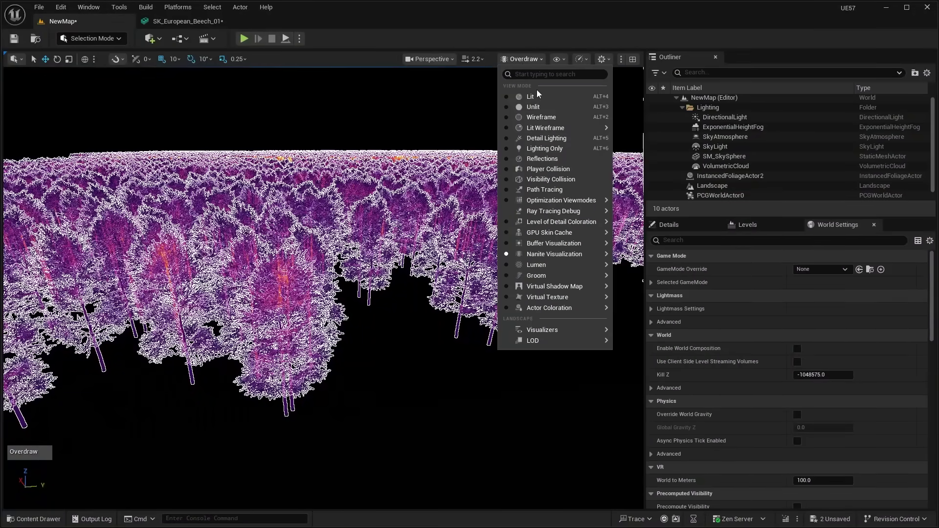
left_click(534, 94)
key("w")
right_click_drag(539, 90, 542, 121)
key("s")
scroll(591, 104, "down", 2)
scroll(568, 113, "up", 2)
key("s")
key("s")
key("d")
key("a")
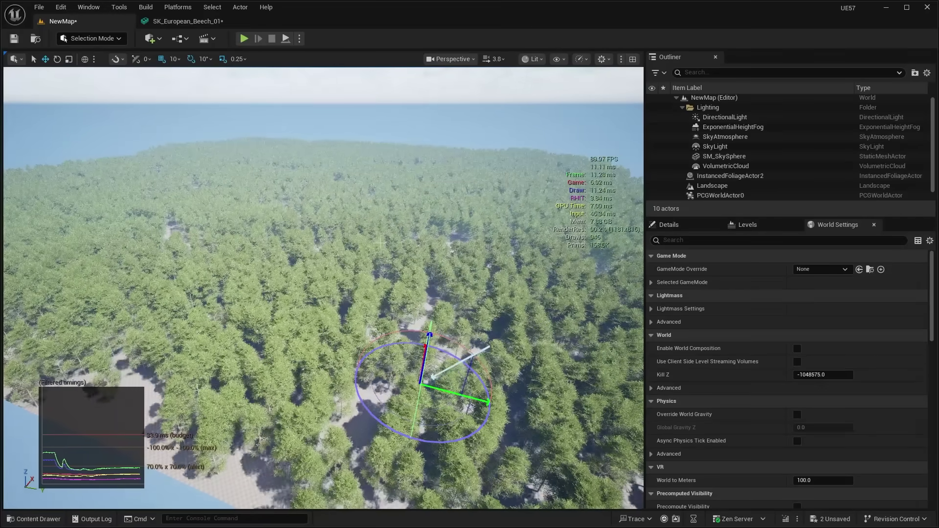
Step: Rotate the directional light to change the sun's direction over the forest
key("ctrl+l")
key("ctrl+l")
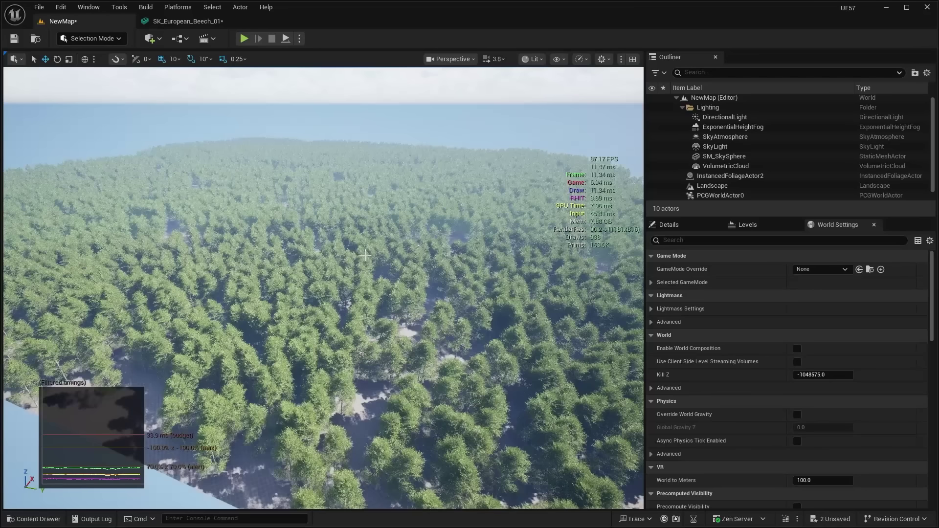
key("ctrl+l")
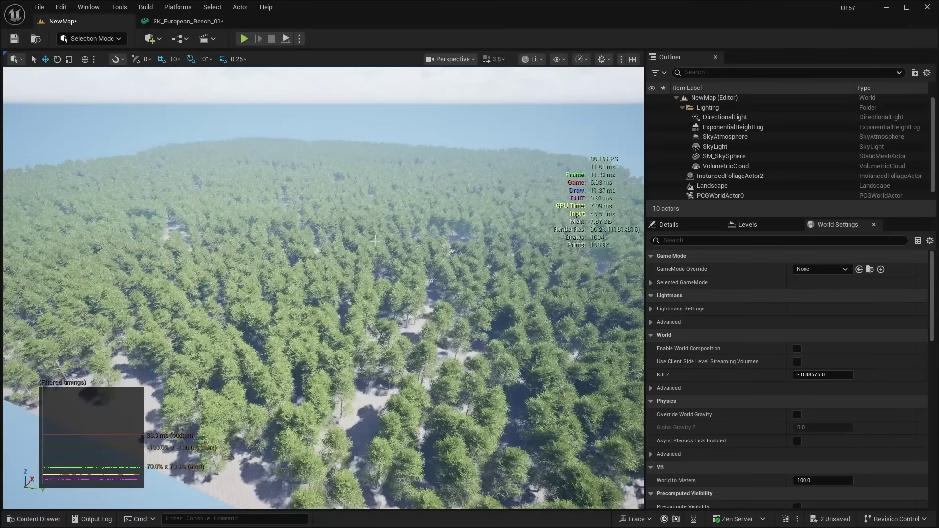
Step: Select the foliage actor and inspect the lit trees while moving toward and away from the forest
left_click(323, 288)
key("w")
right_click_drag(323, 289, 346, 244)
scroll(315, 274, "down", 2)
scroll(286, 308, "down", 1)
key("a")
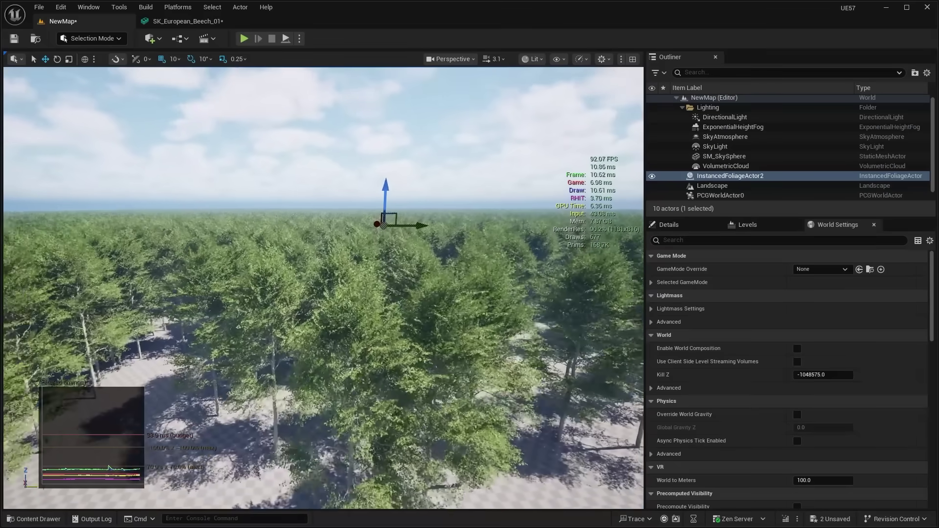
key("w")
right_click_drag(557, 258, 550, 258)
key("s")
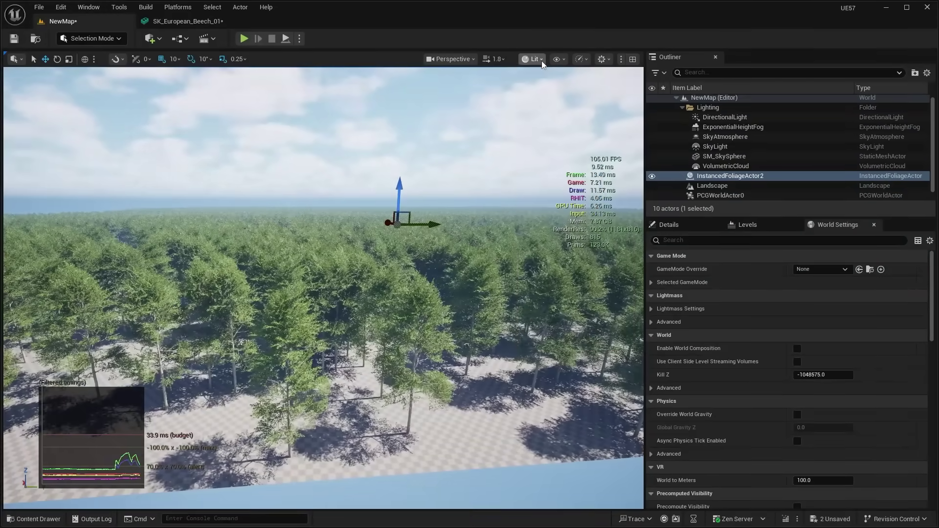
Step: Show the Nanite Overdraw visualization again and check the overdraw on the nearby voxelized trees
left_click(540, 61)
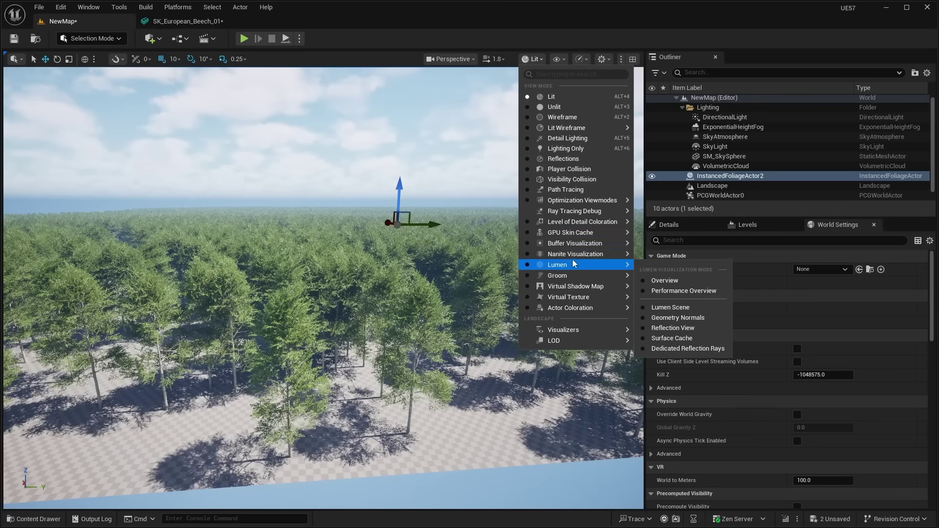
mouse_move(577, 254)
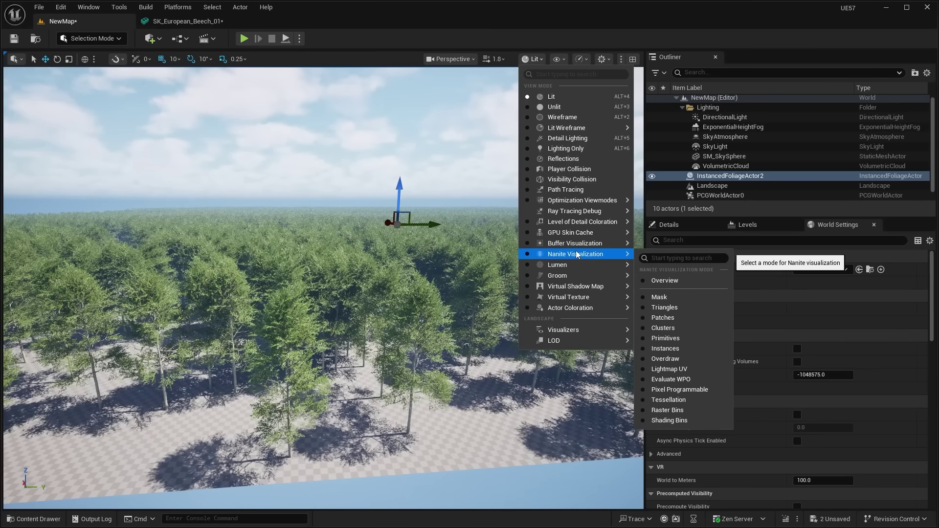
left_click(675, 359)
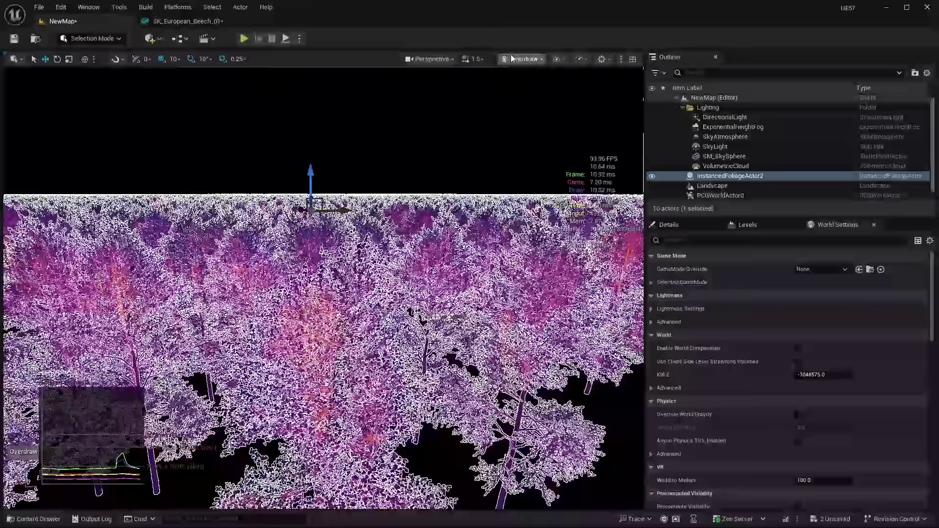
Step: Switch the level view to the Nanite Triangles visualization and view the voxelized forest from farther back
left_click(522, 59)
mouse_move(561, 200)
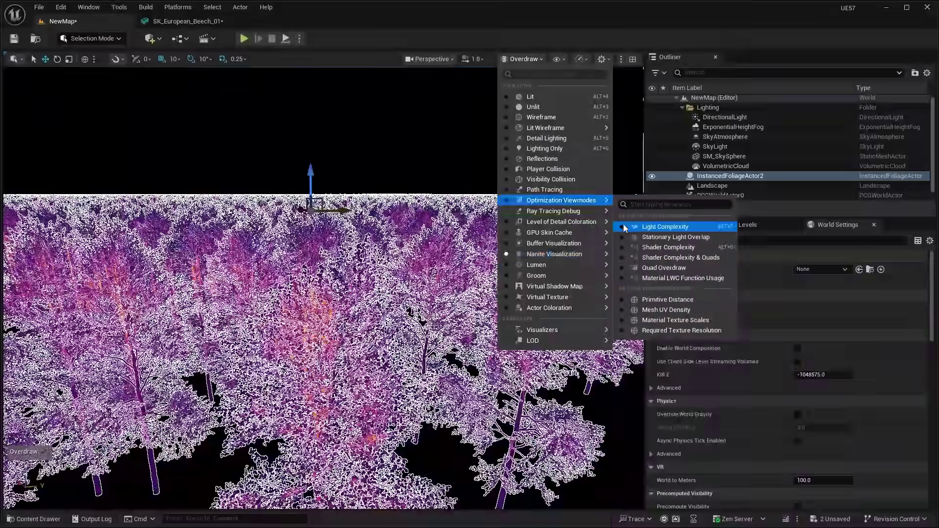
mouse_move(558, 254)
left_click(646, 307)
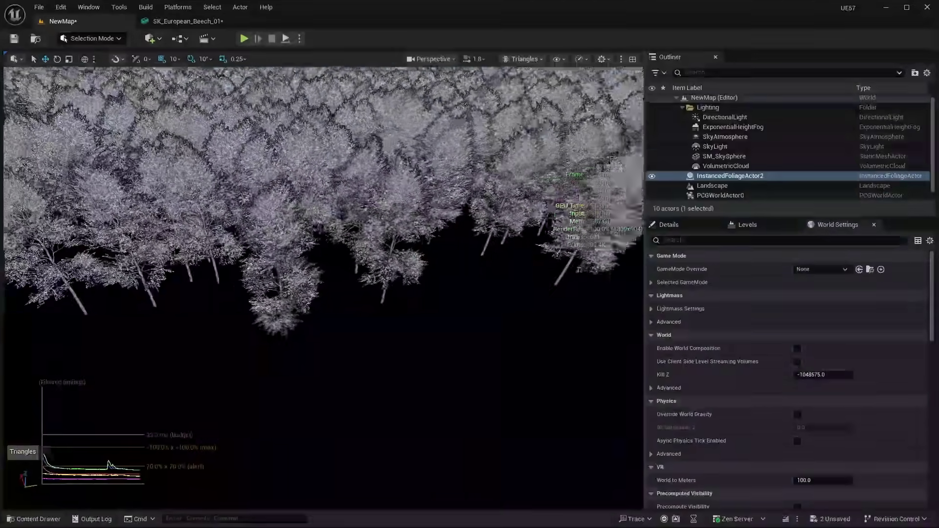
key("s")
scroll(264, 356, "up", 3)
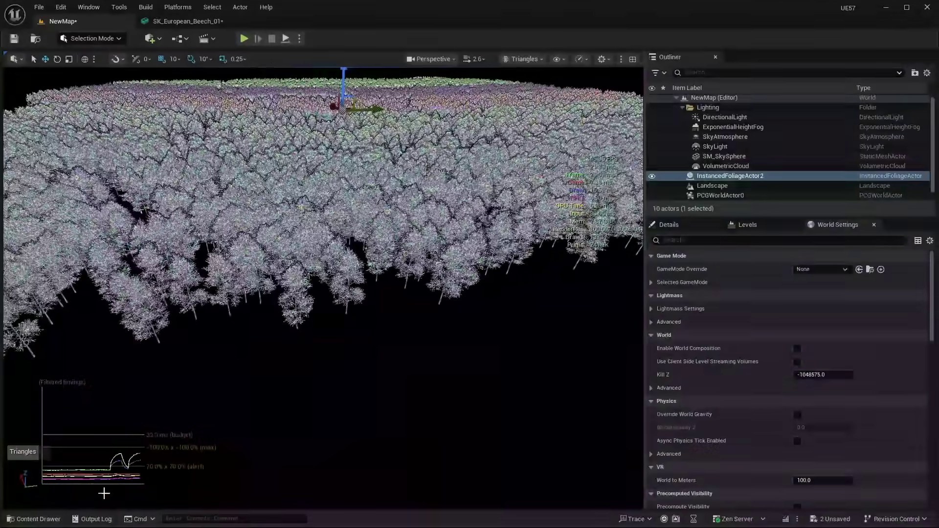
Step: Run the console command r.Nanite.ViewMeshLODBias.Offset 3
left_click(227, 519)
key("Up")
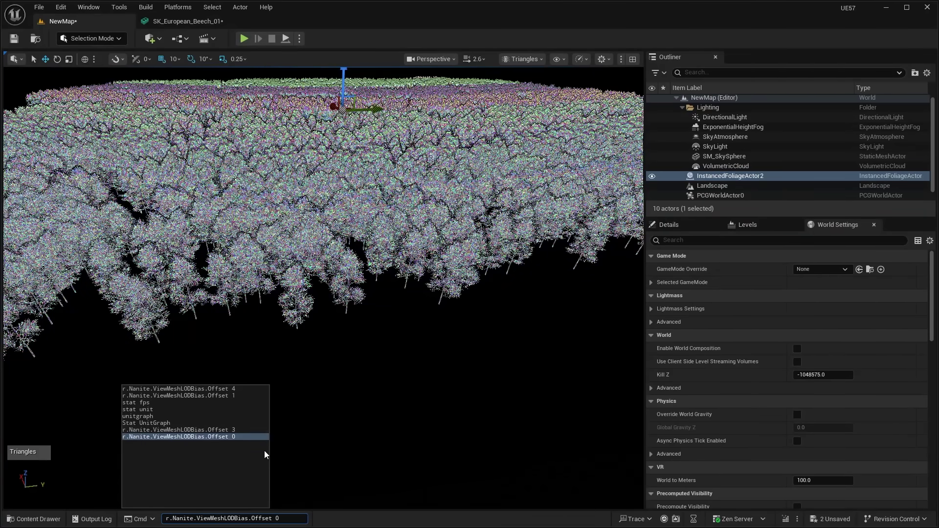
key("BackSpace")
type("3")
key("Return")
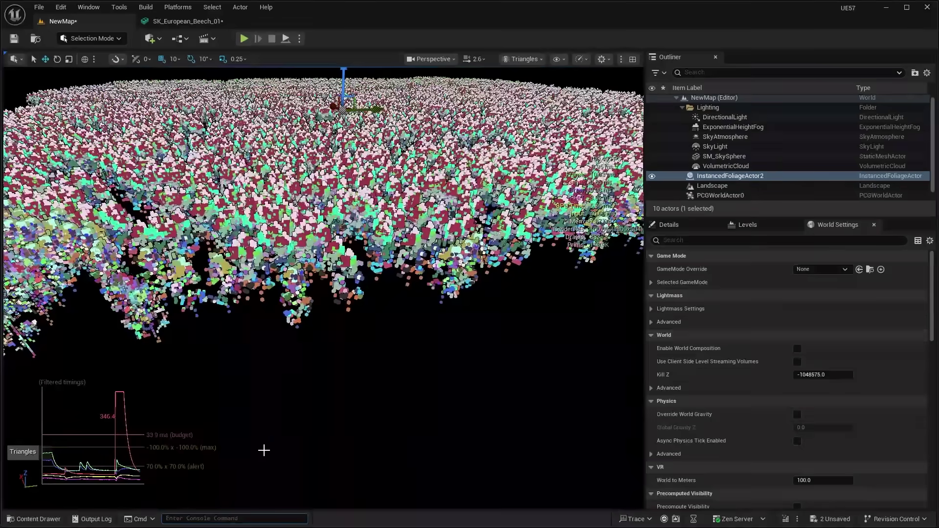
Step: Run the console command r.Nanite.ViewMeshLODBias.Offset 0 while viewing a tree crown up close in the Triangles visualization
right_click_drag(264, 451, 202, 418)
scroll(227, 397, "up", 2)
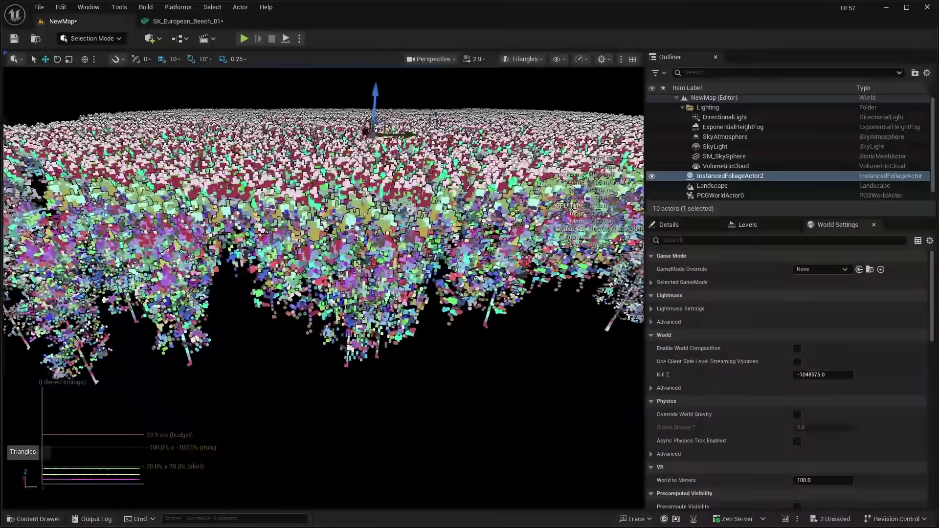
right_click_drag(210, 409, 237, 375)
key("grave")
key("Up")
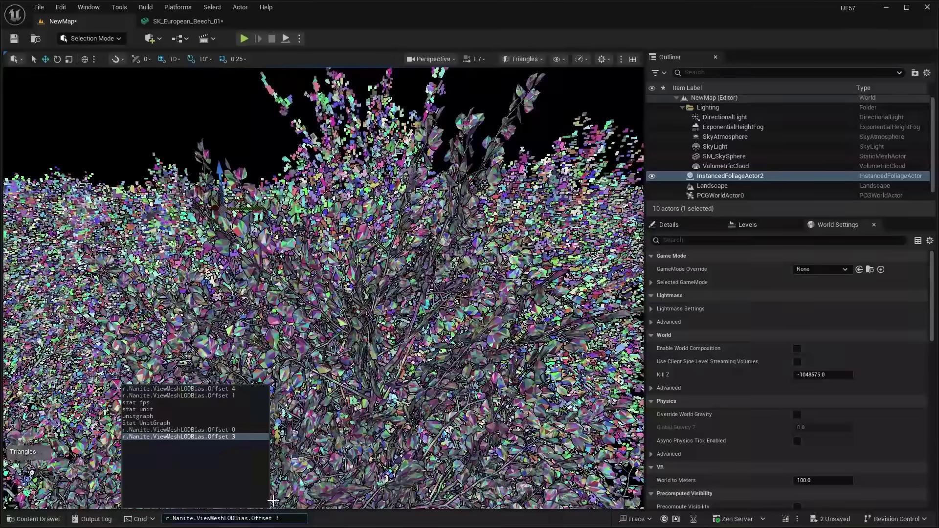
key("Return")
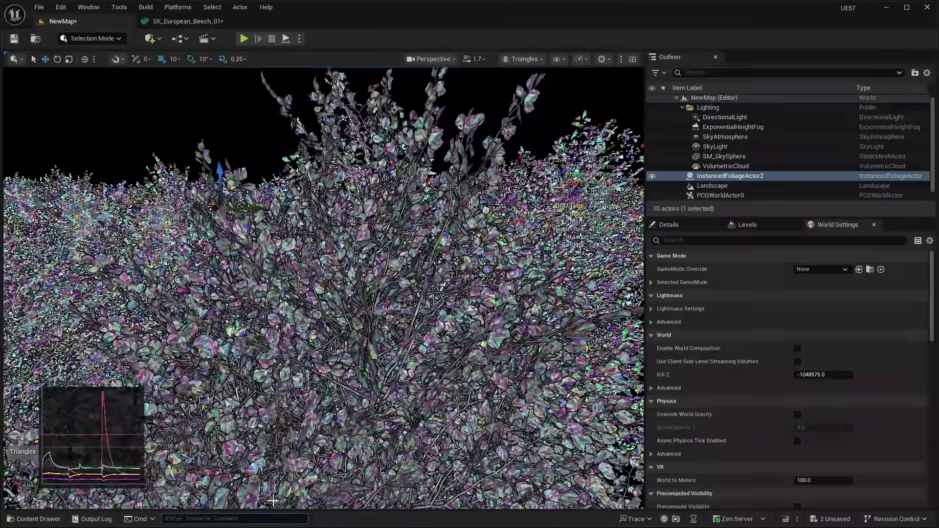
Step: Examine the forest's Nanite triangles from farther back and again close to the tree crown
key("s")
right_click_drag(362, 348, 360, 358)
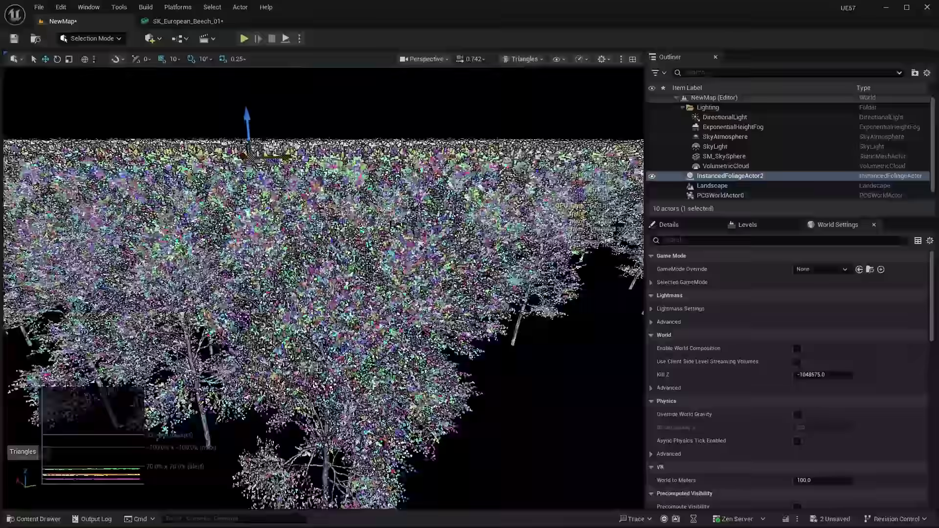
key("w")
right_click_drag(360, 358, 373, 352)
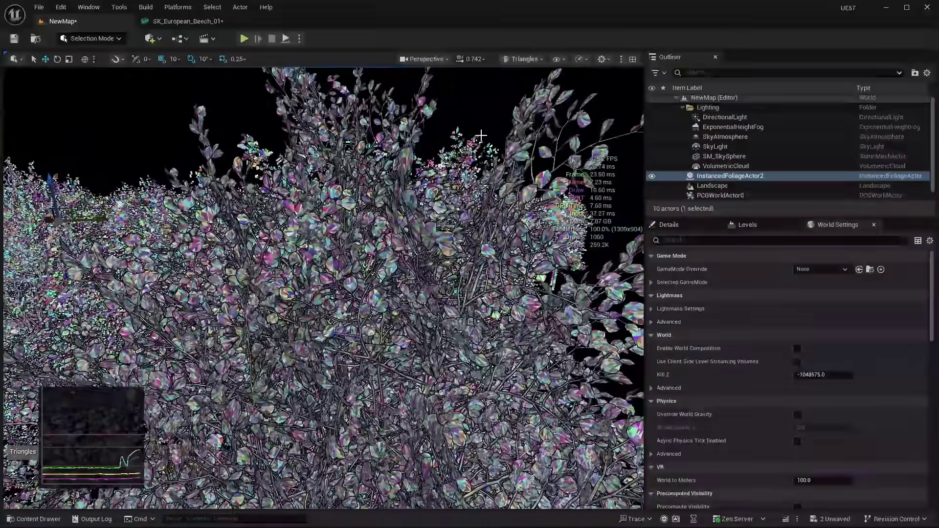
Step: Switch the level view to Lit and examine the leaves up close and the whole forest from farther back
left_click(519, 60)
left_click(533, 97)
right_click_drag(361, 349, 361, 349)
key("w")
scroll(361, 349, "down", 2)
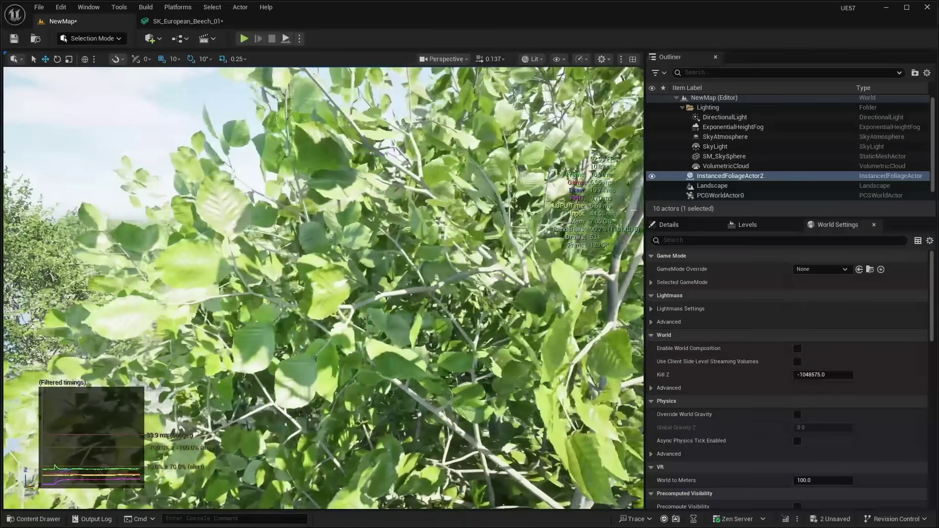
right_click_drag(362, 349, 361, 348)
scroll(361, 349, "down", 1)
key("alt+2")
scroll(361, 349, "down", 1)
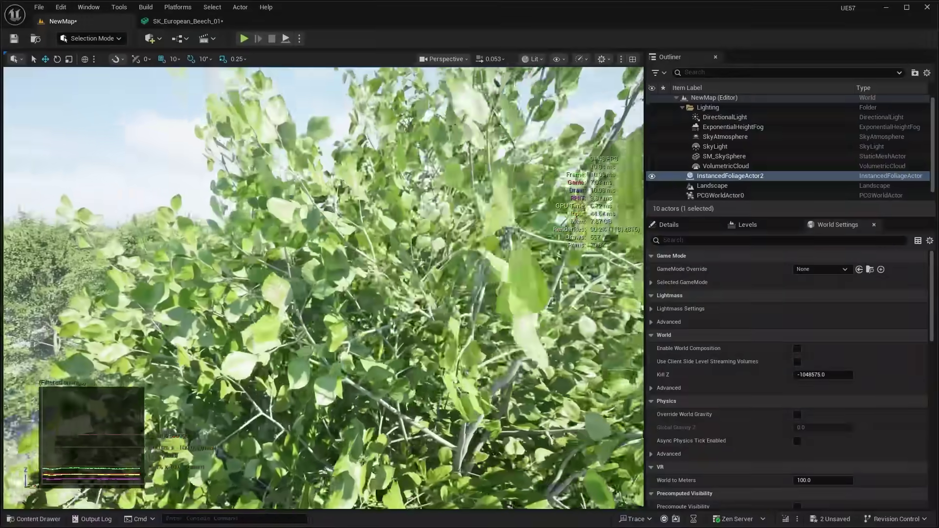
right_click_drag(361, 349, 362, 348)
key("s")
scroll(361, 349, "up", 10)
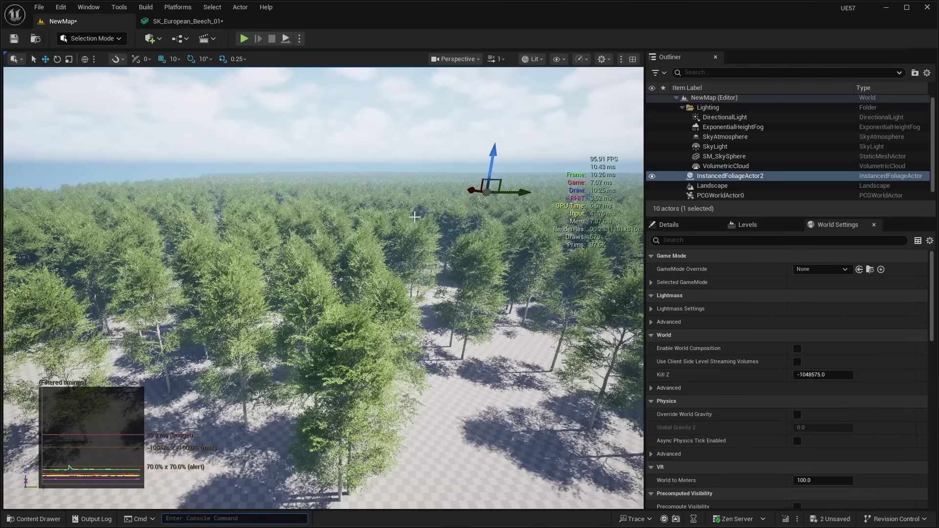
Step: Examine the wind-animated trees in the running Asset_Zoo level from several sides
key("w")
right_click_drag(324, 288, 344, 293)
scroll(344, 299, "down", 2)
scroll(296, 286, "up", 1)
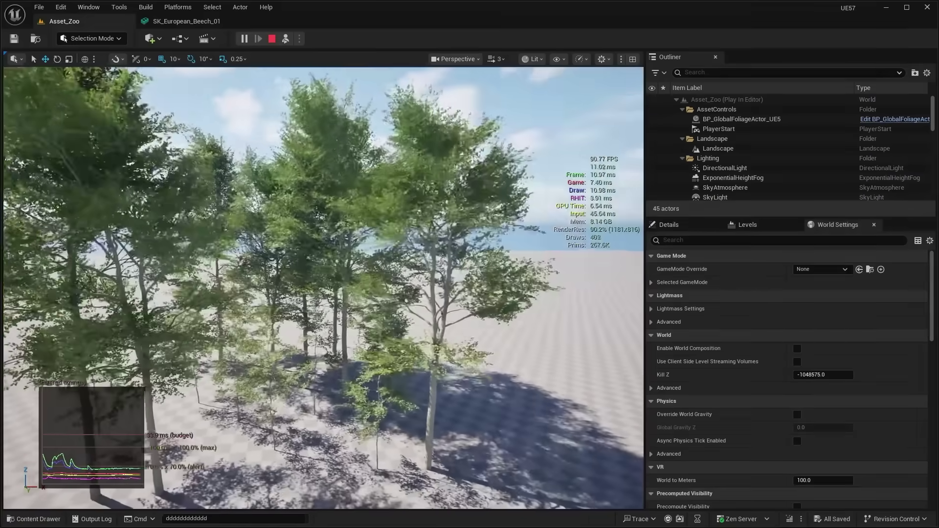
key("a")
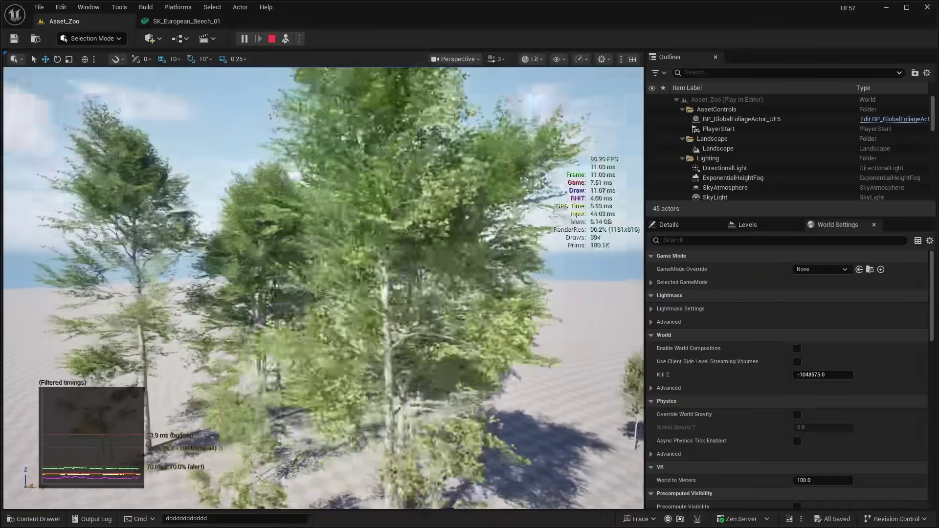
key("d")
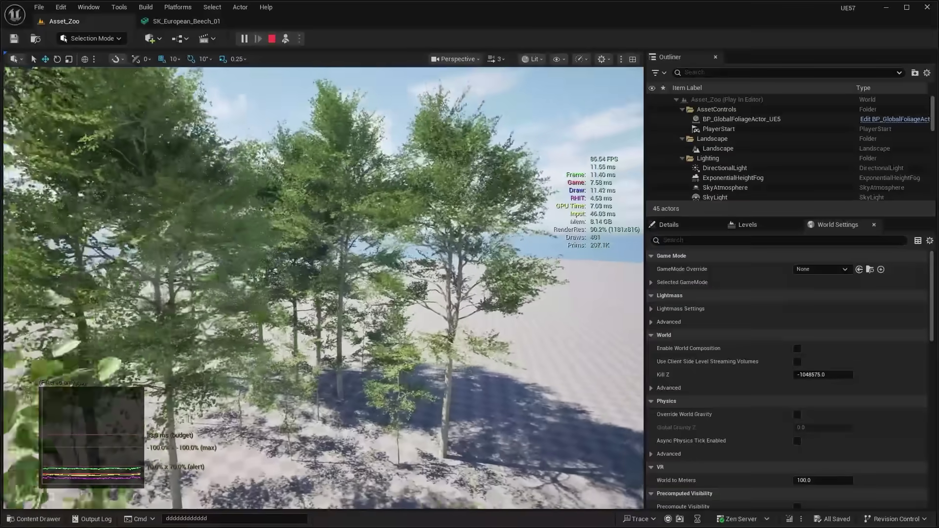
key("d")
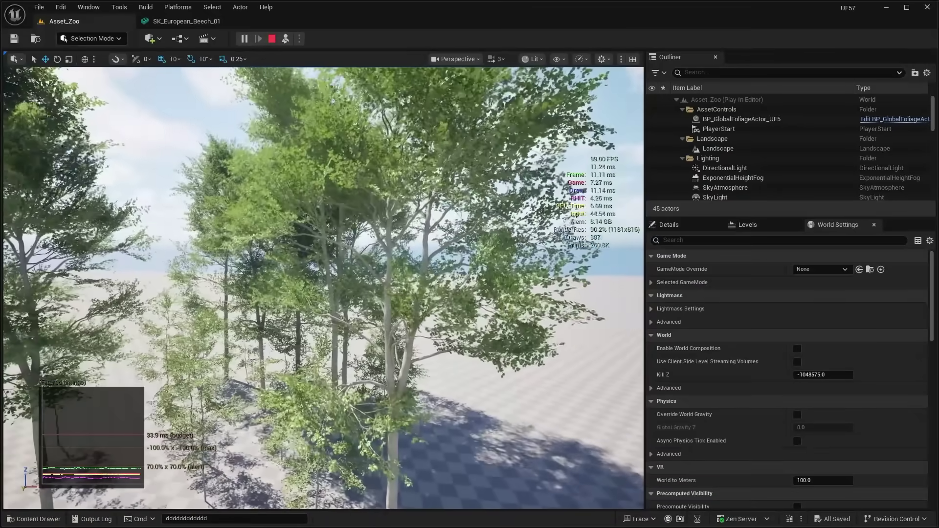
key("s")
Step: Browse to the assets of the Wind_Example_PCG3 trees and open the SK_European_QuakingAspen_01 skeletal mesh to inspect its bones
left_click(376, 365)
right_click(375, 365)
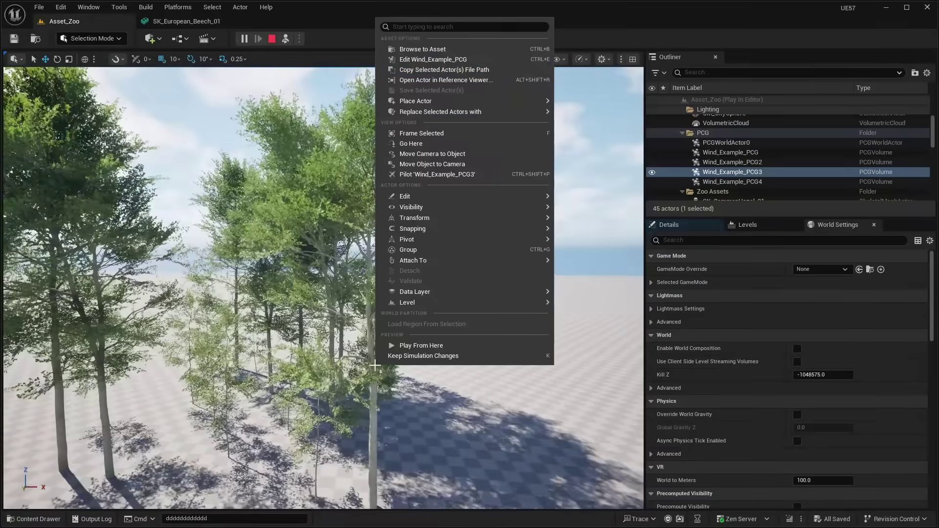
left_click(457, 51)
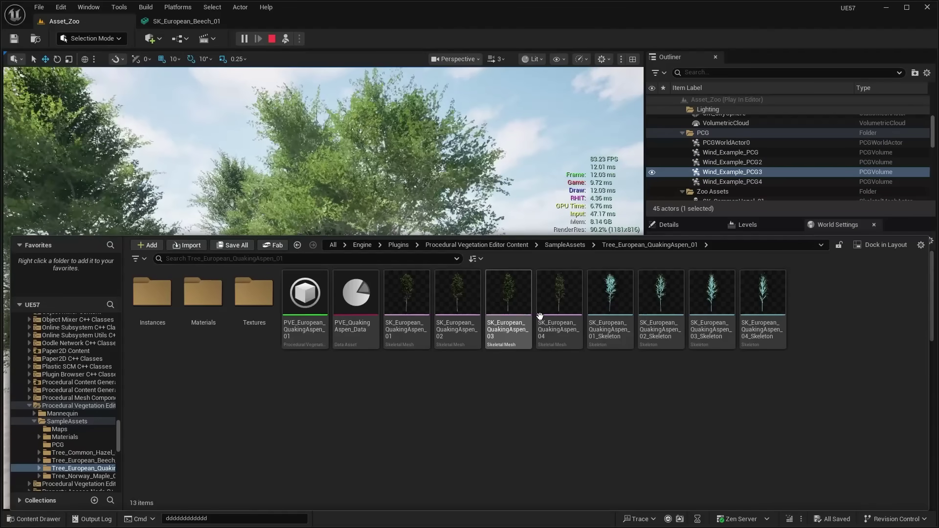
left_click(427, 283)
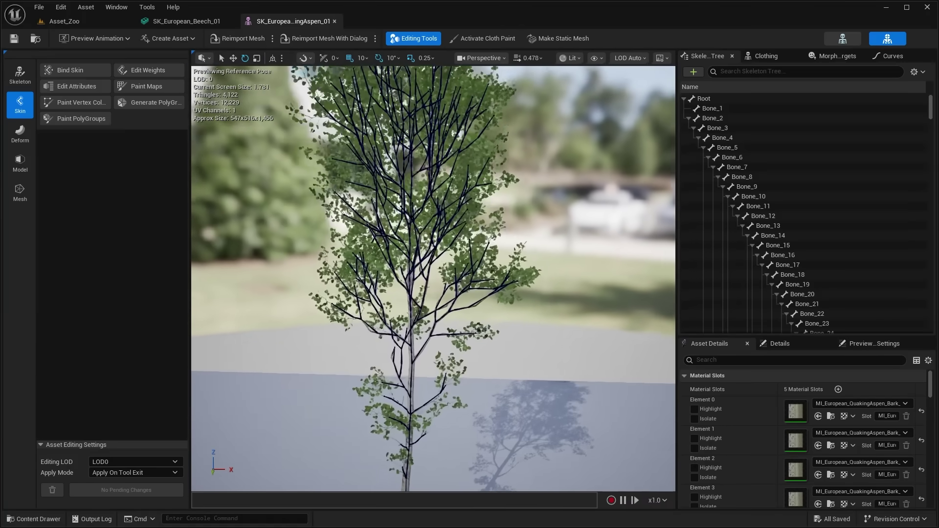
right_click_drag(434, 279, 304, 266)
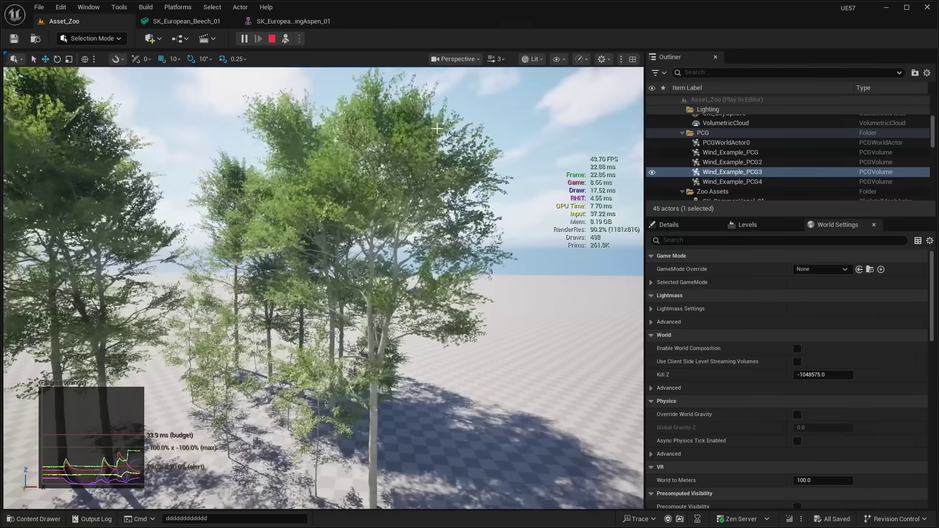
Step: Return to the Asset_Zoo level and examine the branch and leaf movement of the trees at a slower camera speed
right_click_drag(437, 128, 398, 112)
scroll(437, 129, "down", 3)
scroll(369, 142, "down", 1)
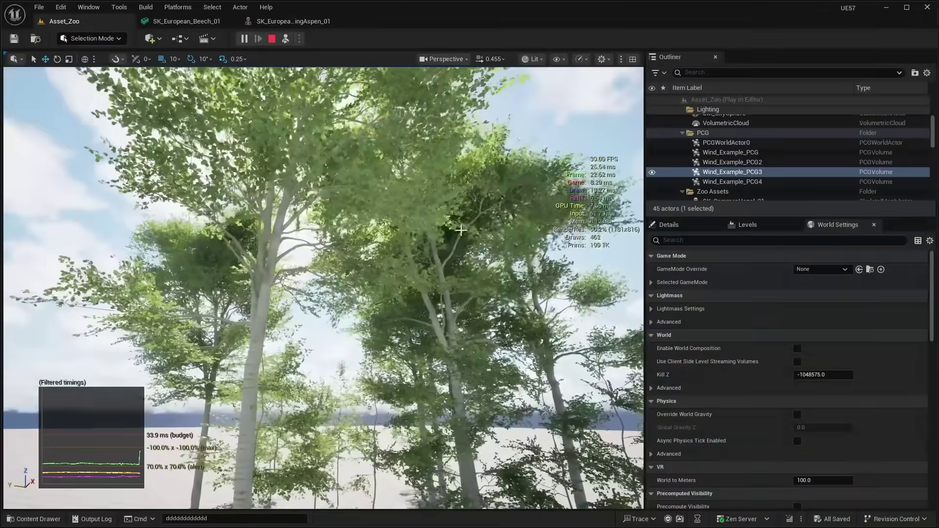
key("d")
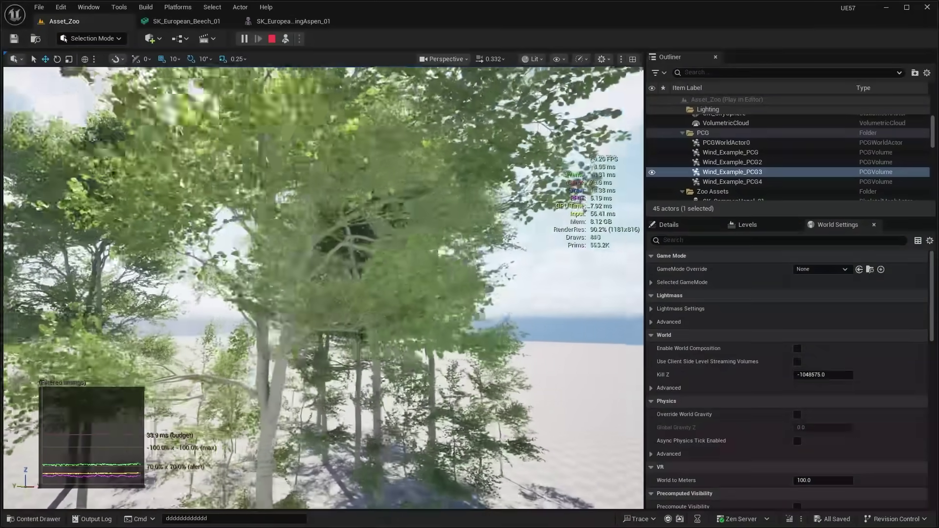
key("w")
scroll(324, 289, "down", 3)
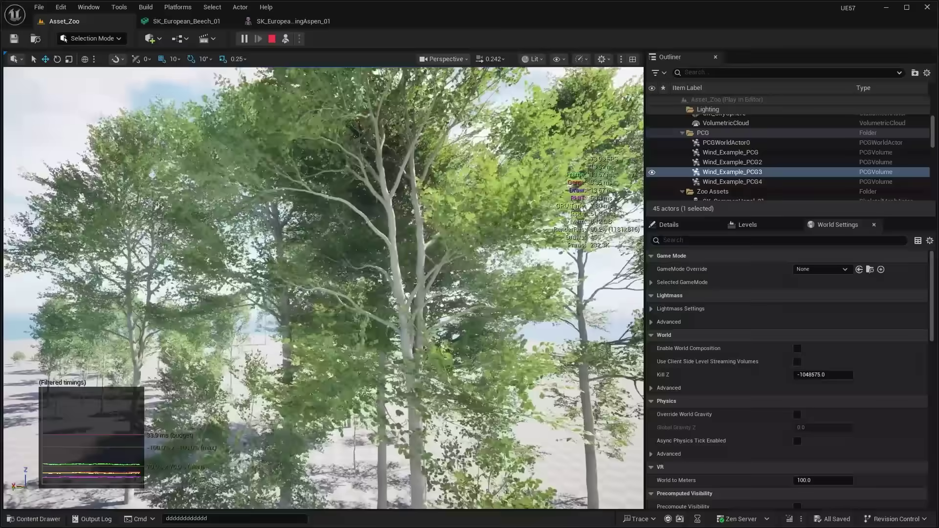
key("s")
scroll(324, 289, "up", 1)
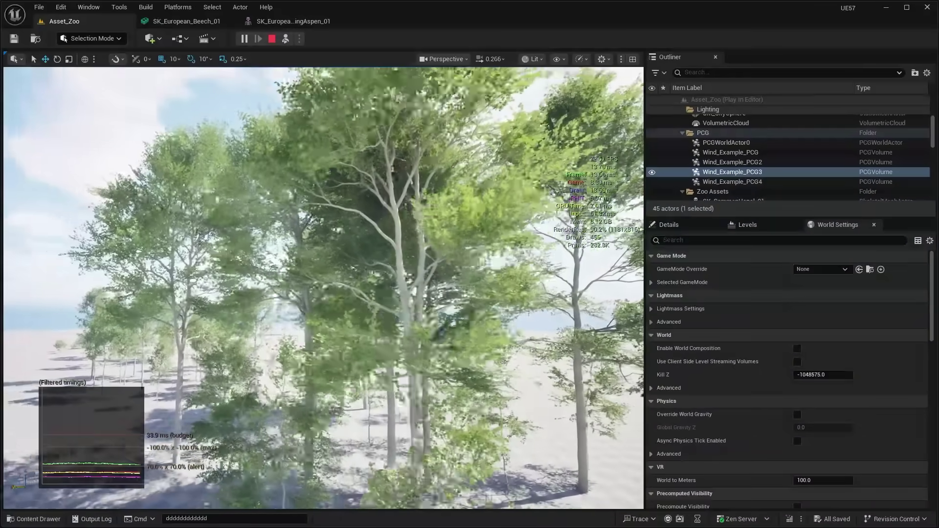
key("w")
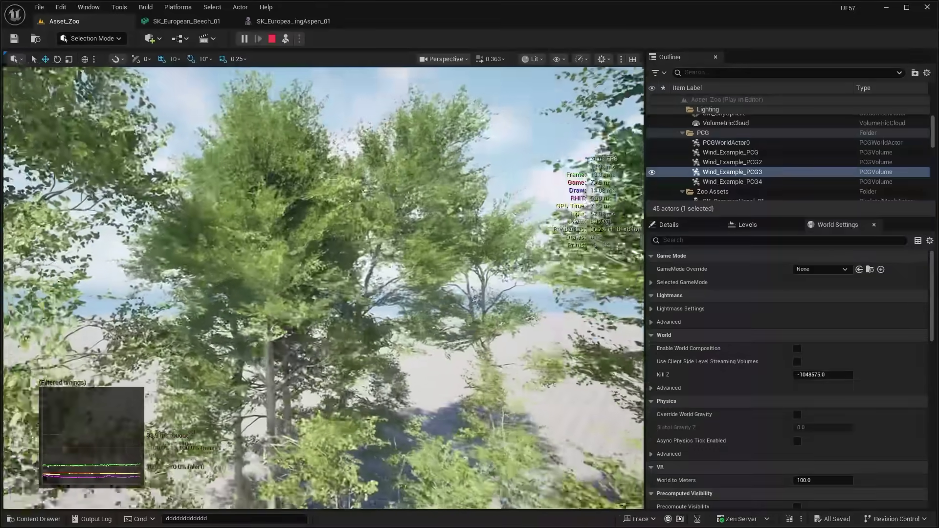
scroll(324, 289, "up", 2)
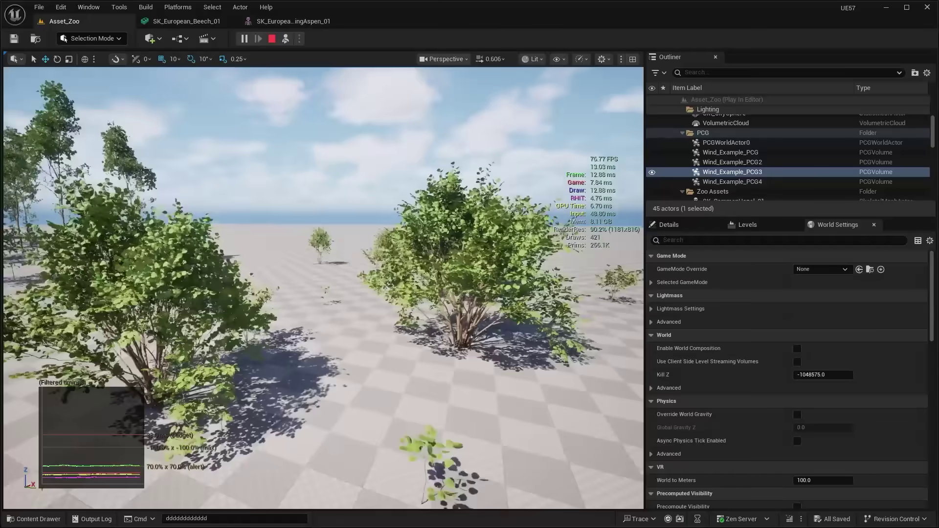
Step: Run the console command r.Nanite.ViewMeshLODBias.Offset 3, followed by r.Nanite.ViewMeshLODBias.Offset 2
key("Down")
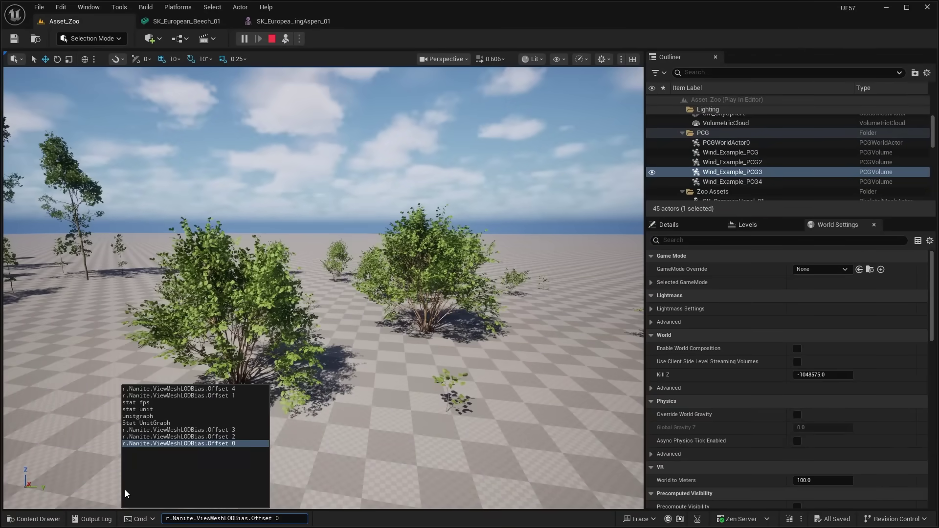
key("Up")
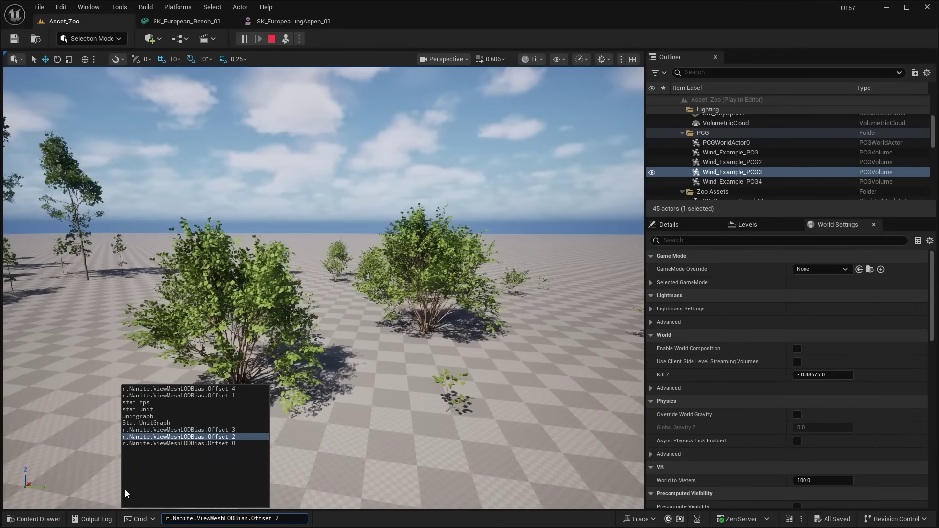
key("Up")
key("Return")
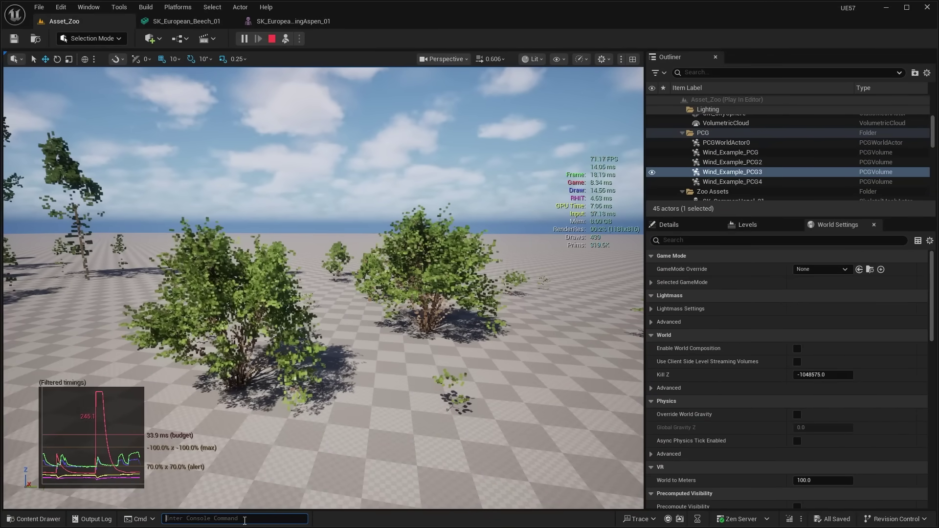
key("Up")
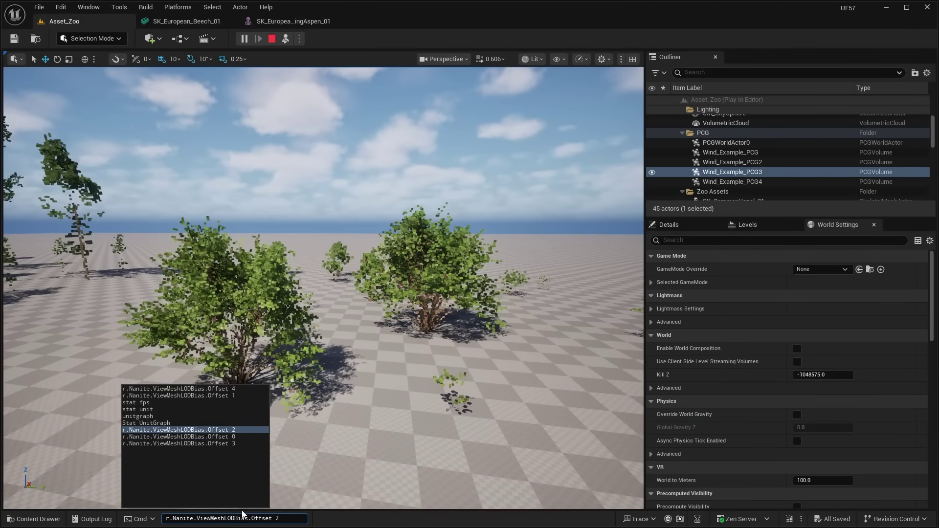
key("Return")
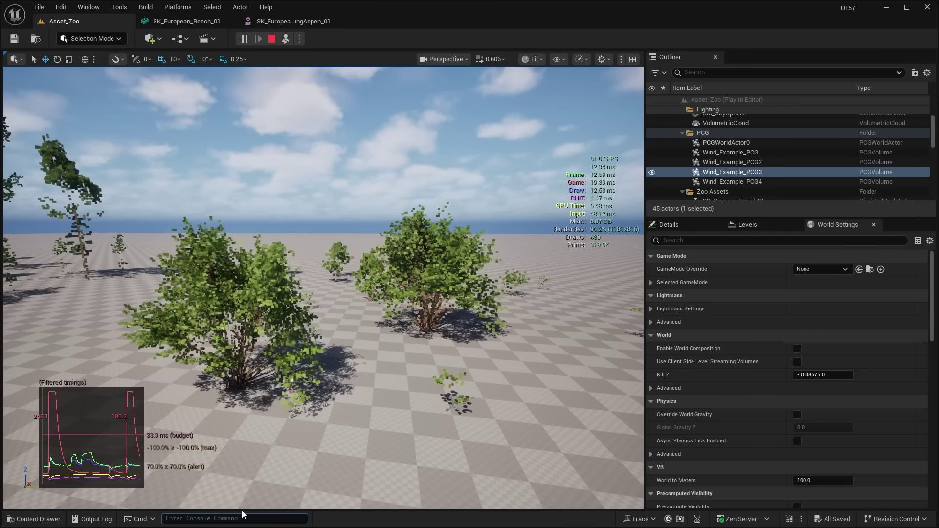
Step: Examine the coarsened shrubs and wind-animated trees in Asset_Zoo from nearby and from a distance
right_click_drag(293, 318, 392, 289)
key("w")
scroll(284, 318, "down", 2)
key("w")
scroll(240, 319, "down", 3)
key("w")
key("s")
scroll(372, 283, "up", 2)
key("w")
key("w")
scroll(406, 285, "up", 6)
key("w")
scroll(324, 287, "up", 1)
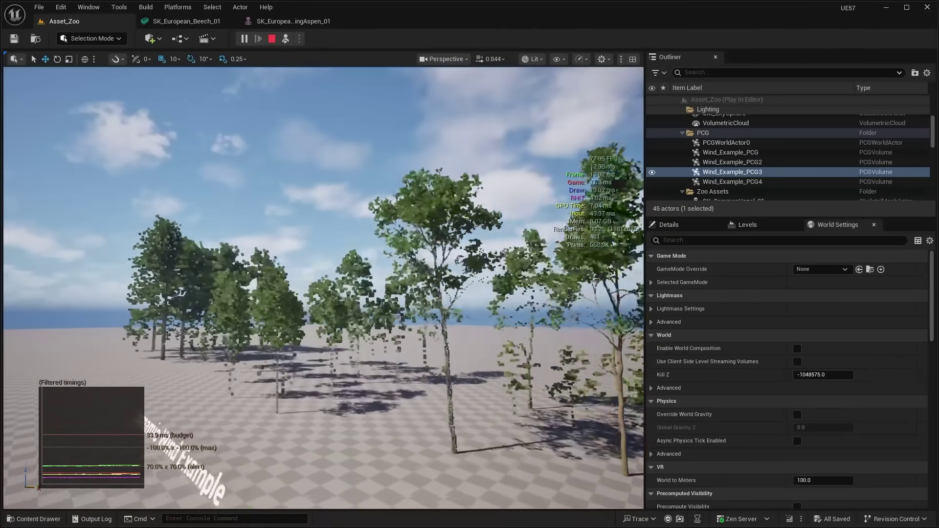
key("w")
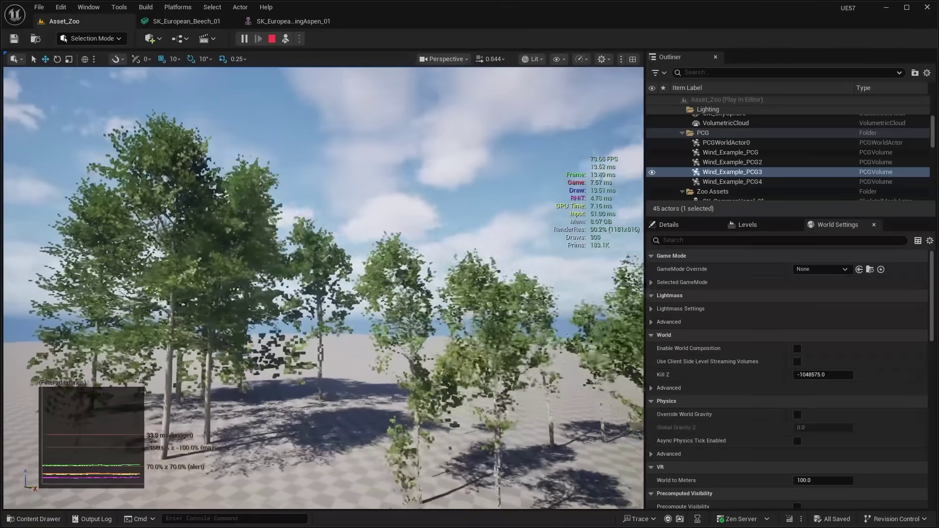
key("w")
right_click_drag(323, 288, 392, 287)
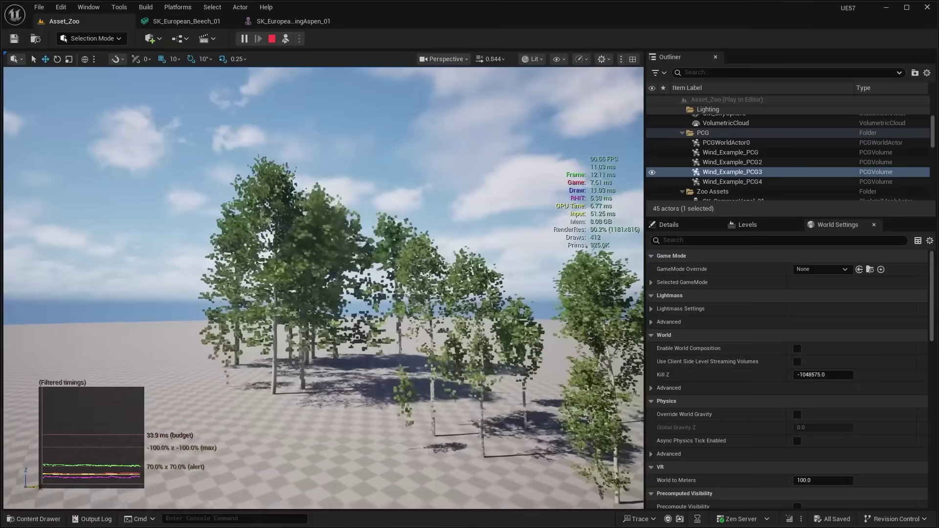
key("w")
key("w")
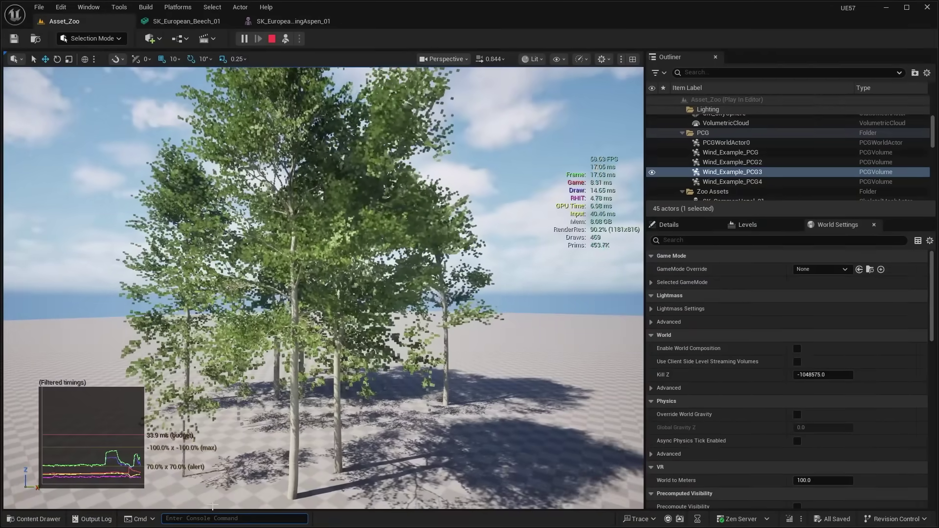
Step: Restore the finer foliage detail with the Nanite LOD bias console command and examine the swaying trees up close
key("grave")
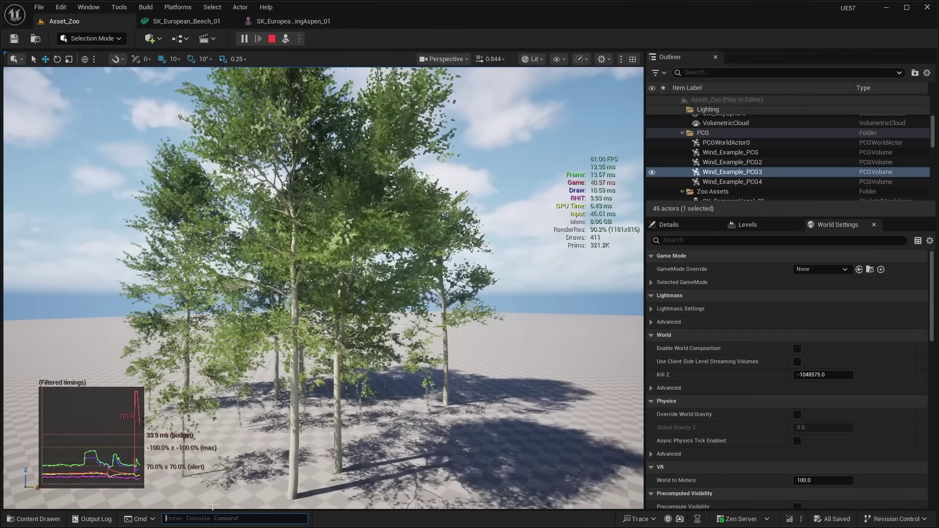
left_click(213, 505)
key("a")
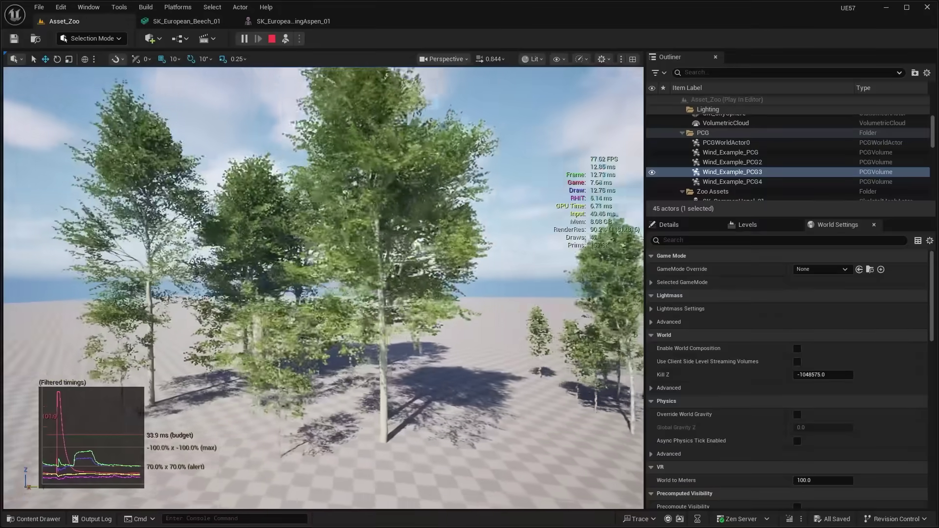
key("w")
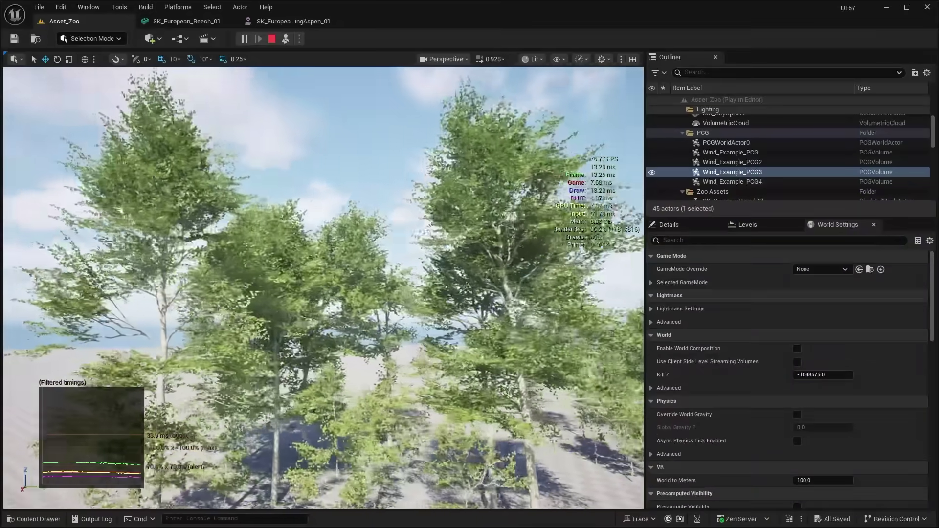
key("w")
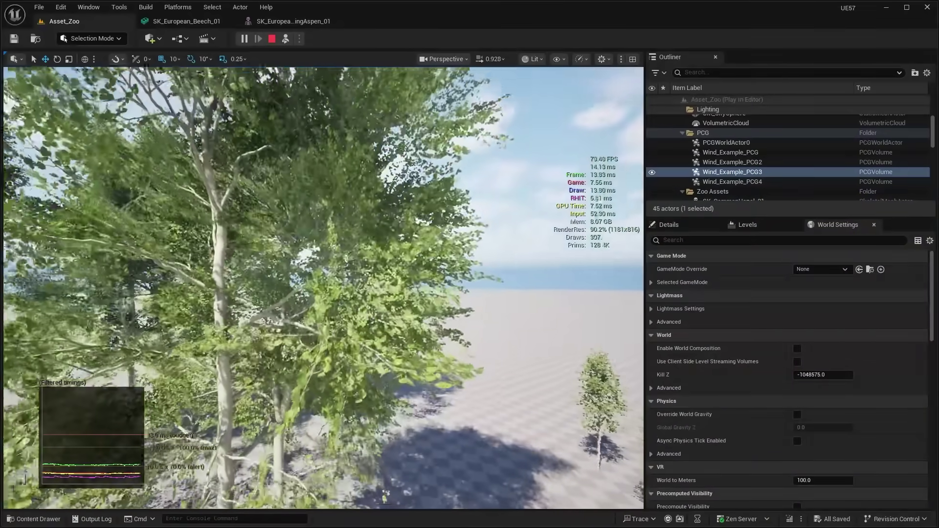
Step: Examine the swaying outer branches and leaves of the nearest tree from close range and from slightly farther back
key("w")
scroll(323, 288, "up", 2)
key("s")
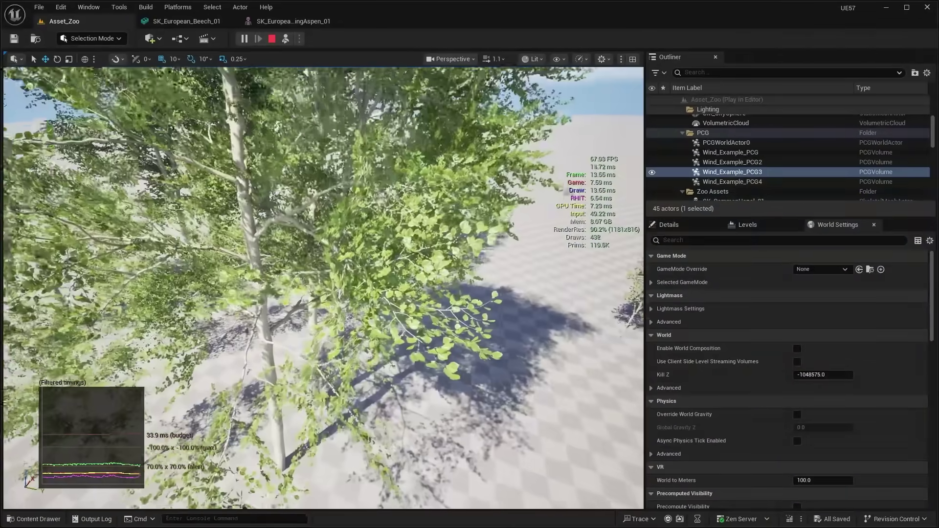
key("s")
Step: Open the plugin browser and search for "vege" among all plugins
left_click(61, 8)
left_click(100, 170)
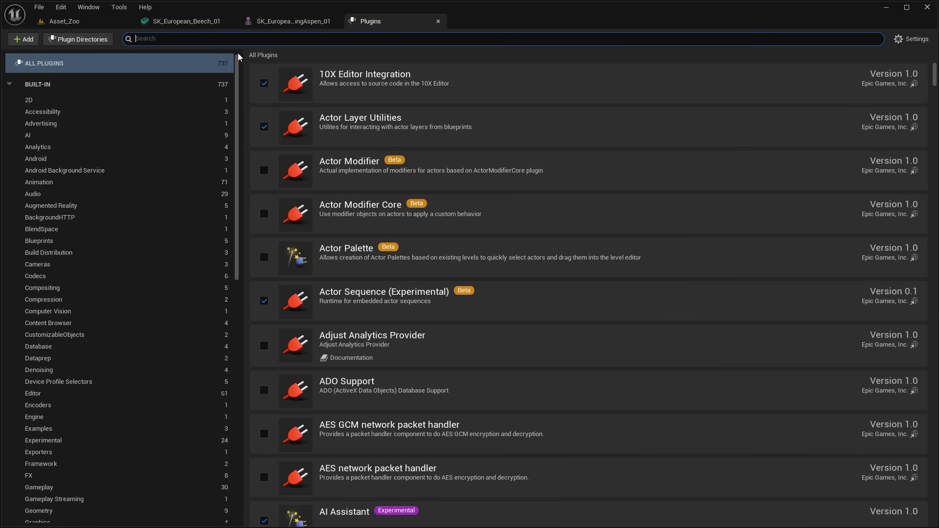
type("vege")
Step: Return to the Asset_Zoo level and show the content browser's folder tree and its view settings for engine and plugin content
left_click(88, 23)
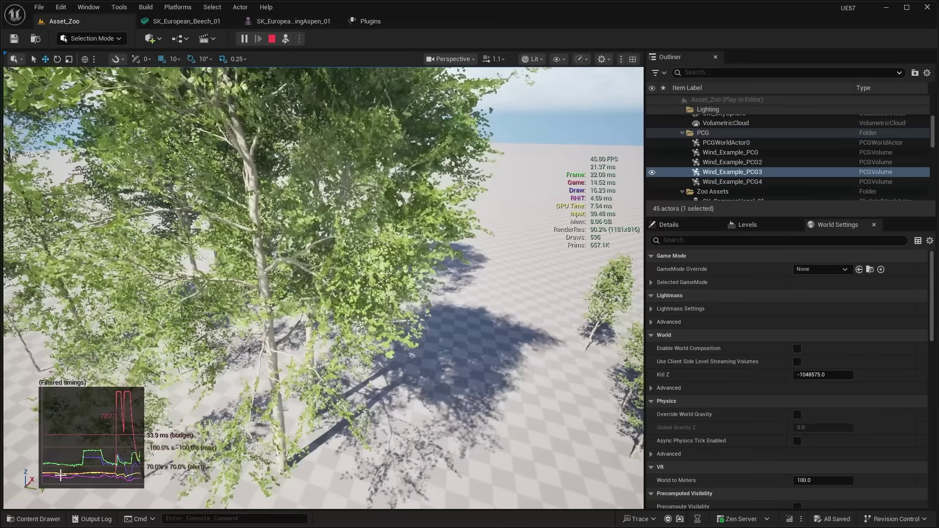
left_click(34, 519)
scroll(88, 410, "up", 10)
left_click_drag(118, 408, 119, 323)
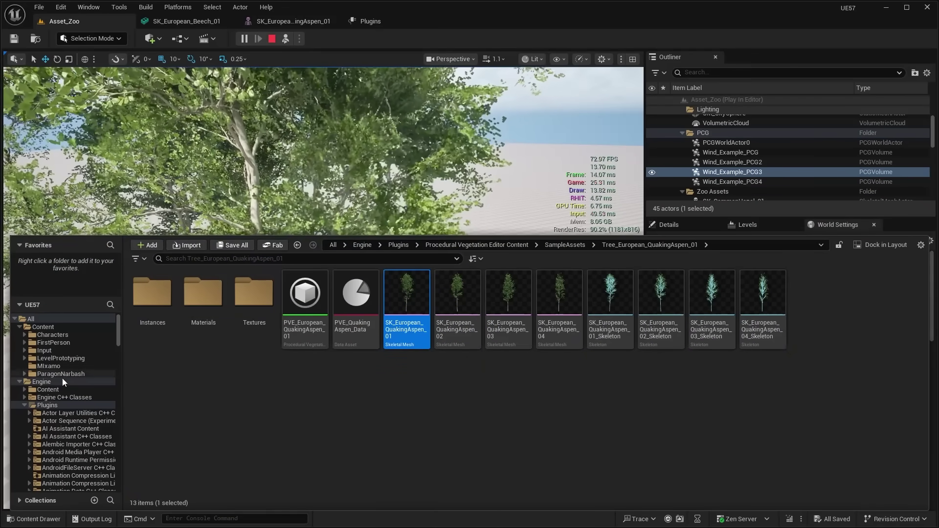
left_click(914, 246)
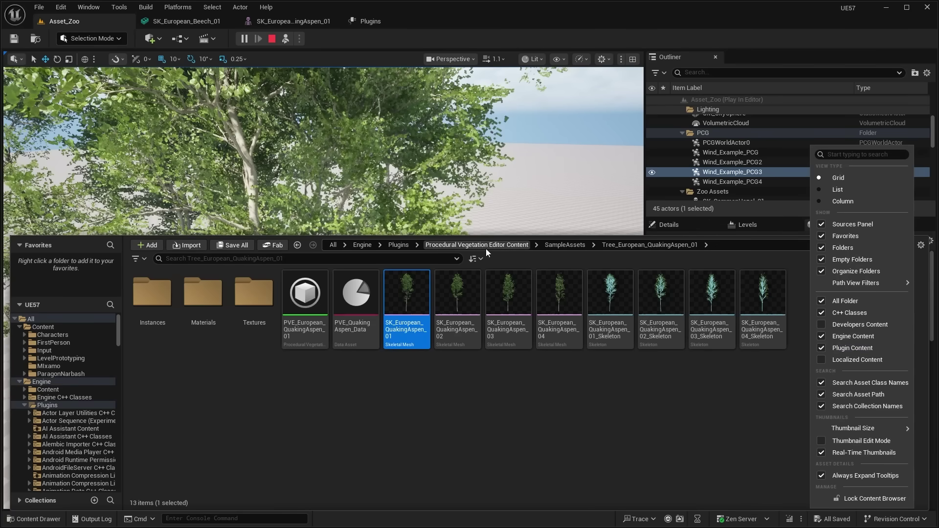
Step: Examine the wind-animated tree group in Asset_Zoo from a distance and from within the canopy at a slower camera speed
right_click_drag(511, 175, 616, 157)
key("w")
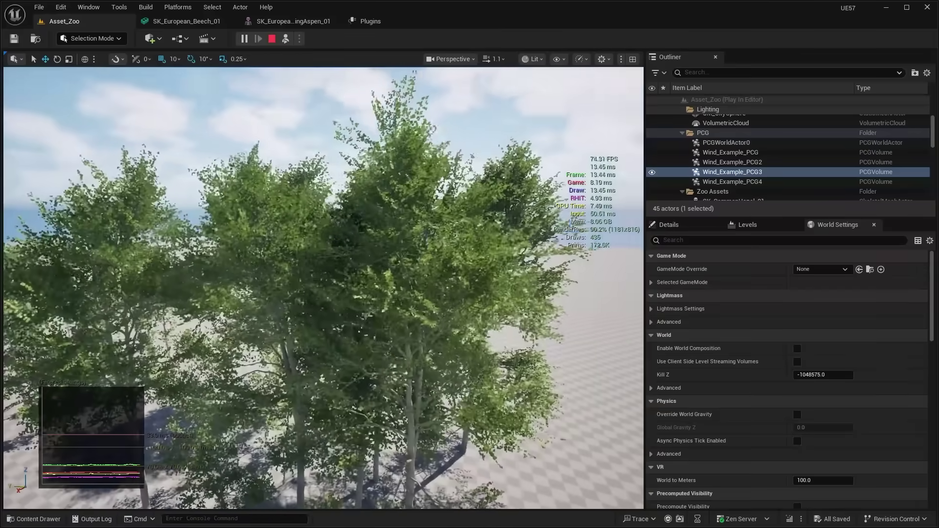
right_click_drag(372, 288, 343, 296)
scroll(313, 291, "down", 4)
key("w")
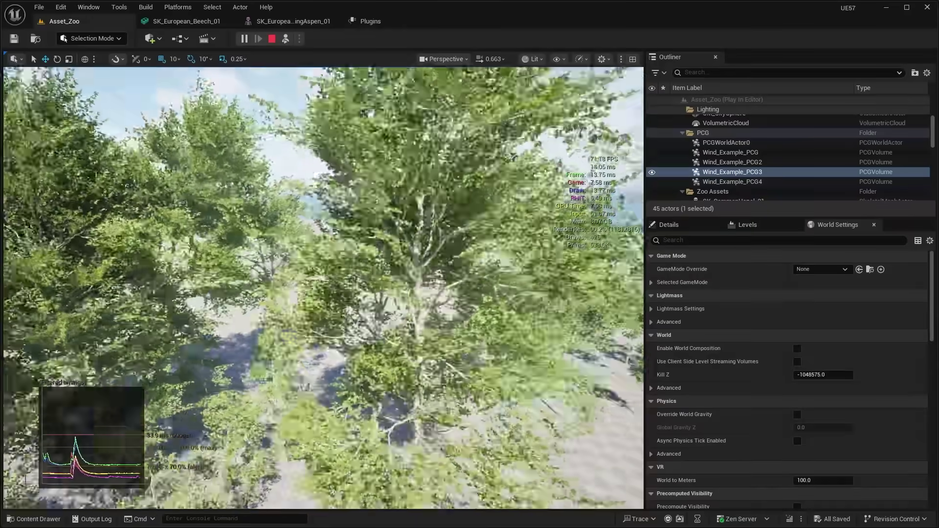
key("s")
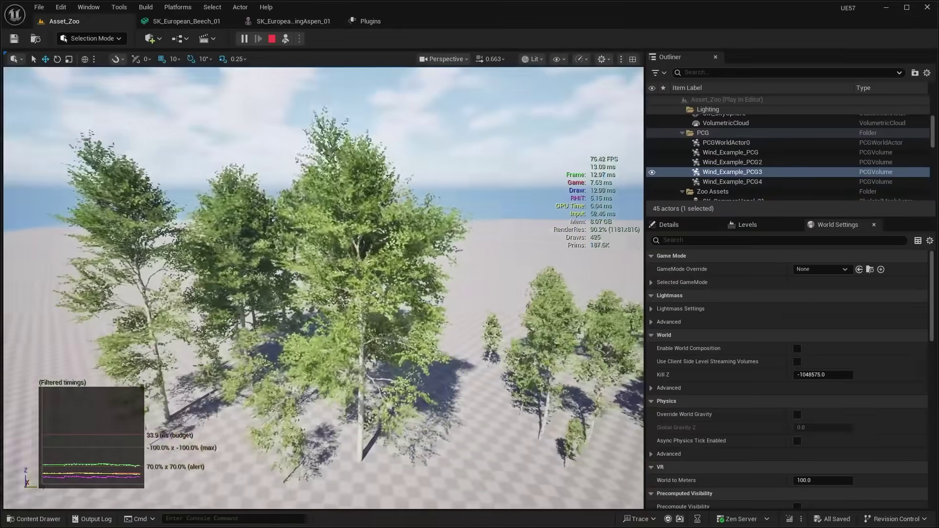
key("a")
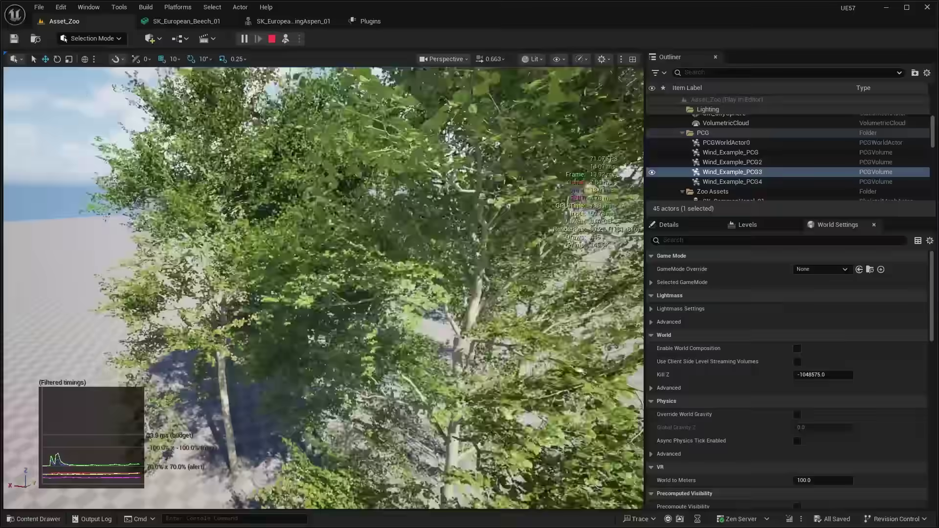
key("w")
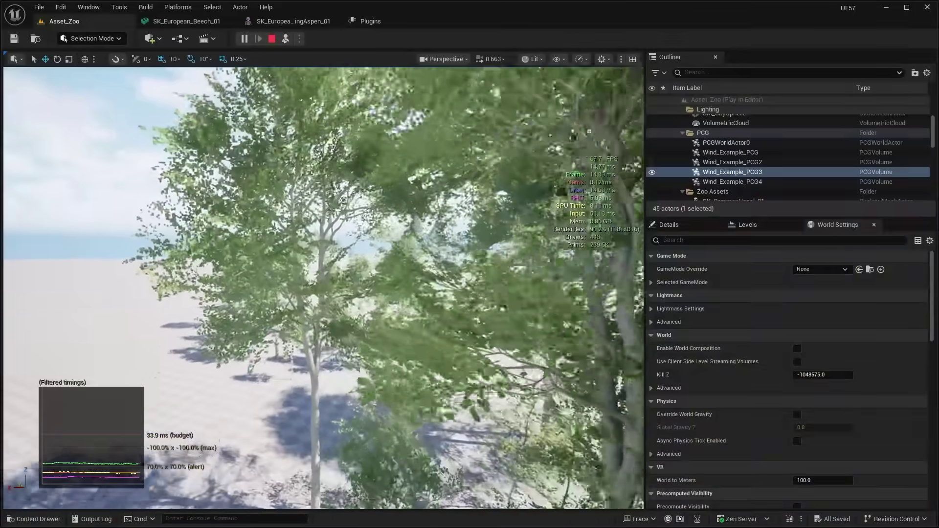